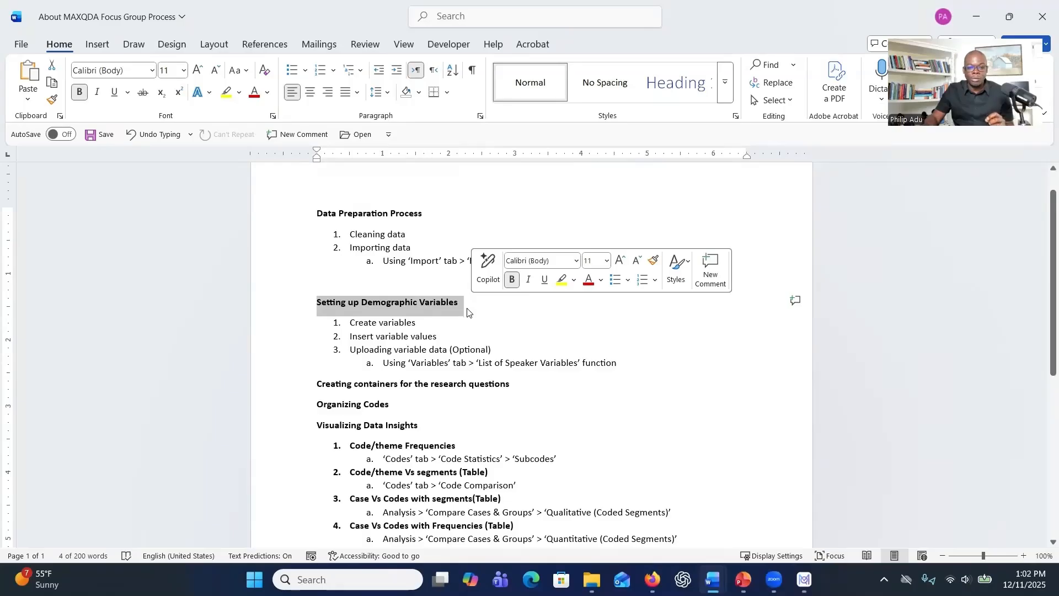
Review the MAXQDA focus group process outline, from data preparation and demographic variables to research question containers, code organization and data visualization.
{"action": "scroll", "coordinate": [463, 335], "scroll_direction": "down", "scroll_amount": 2}
{"action": "left_click_drag", "start_coordinate": [354, 318], "coordinate": [468, 319]}
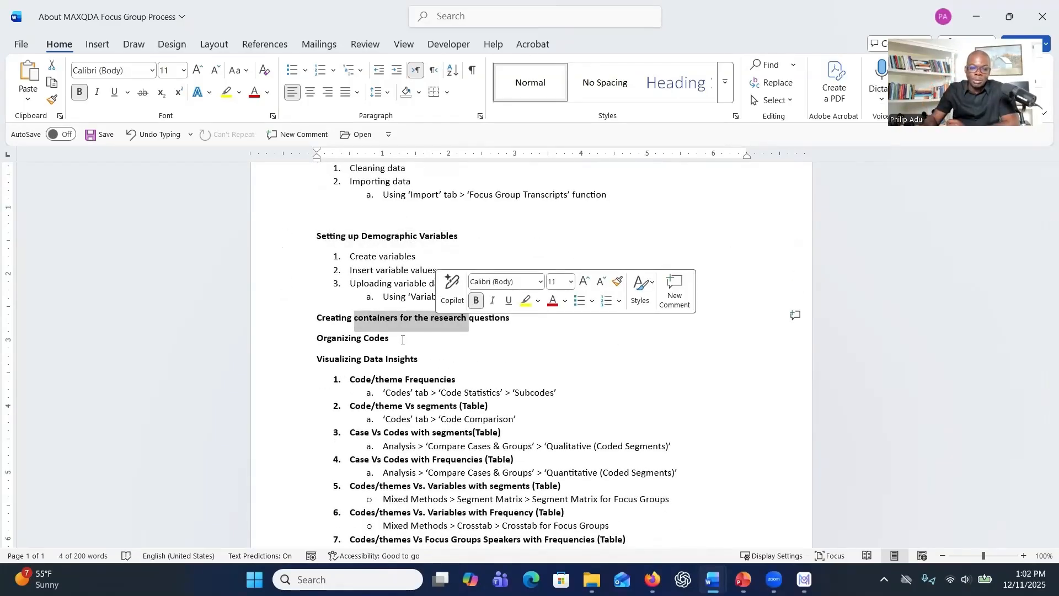
{"action": "left_click", "coordinate": [354, 348]}
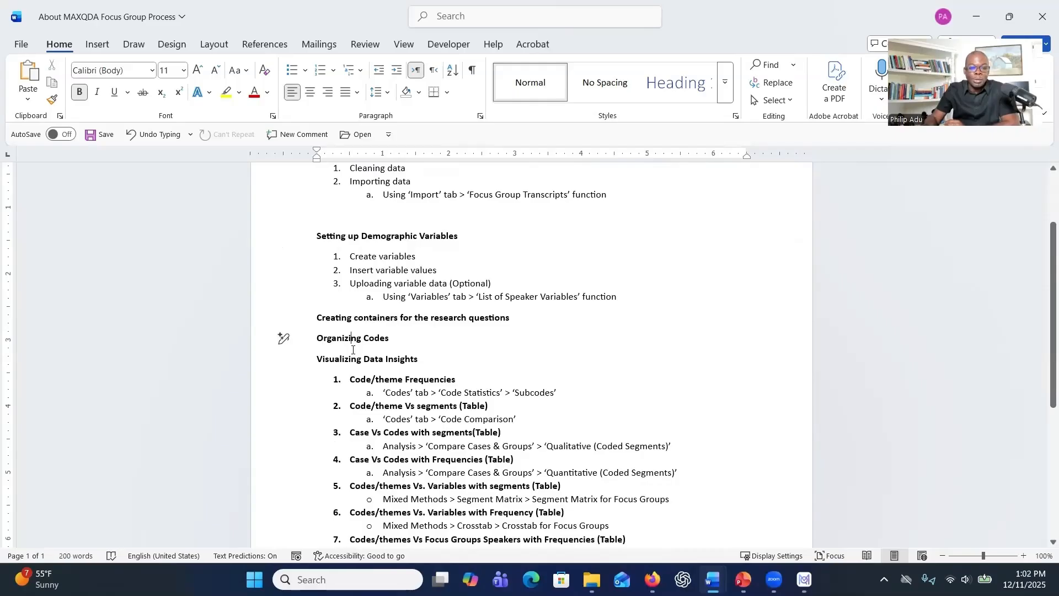
{"action": "left_click_drag", "start_coordinate": [319, 363], "coordinate": [398, 356]}
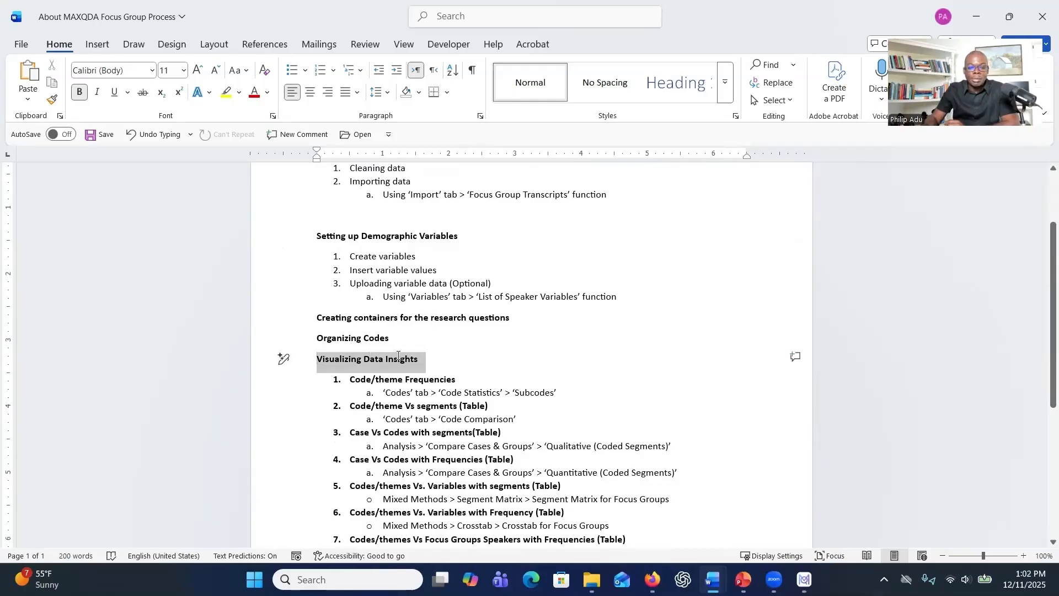
{"action": "scroll", "coordinate": [402, 362], "scroll_direction": "up", "scroll_amount": 1}
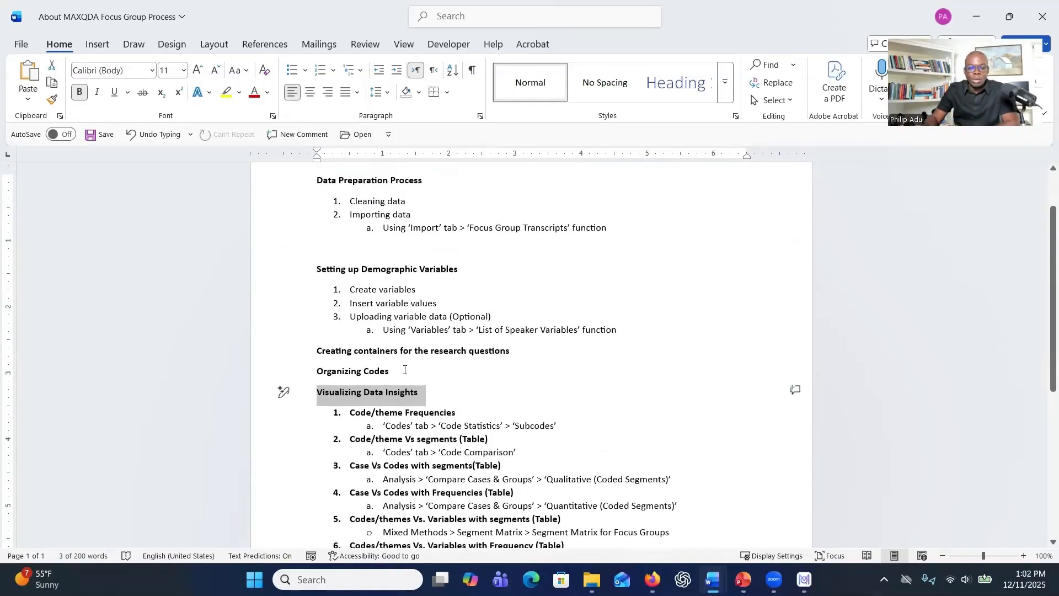
{"action": "scroll", "coordinate": [403, 367], "scroll_direction": "down", "scroll_amount": 1}
{"action": "scroll", "coordinate": [404, 375], "scroll_direction": "down", "scroll_amount": 3}
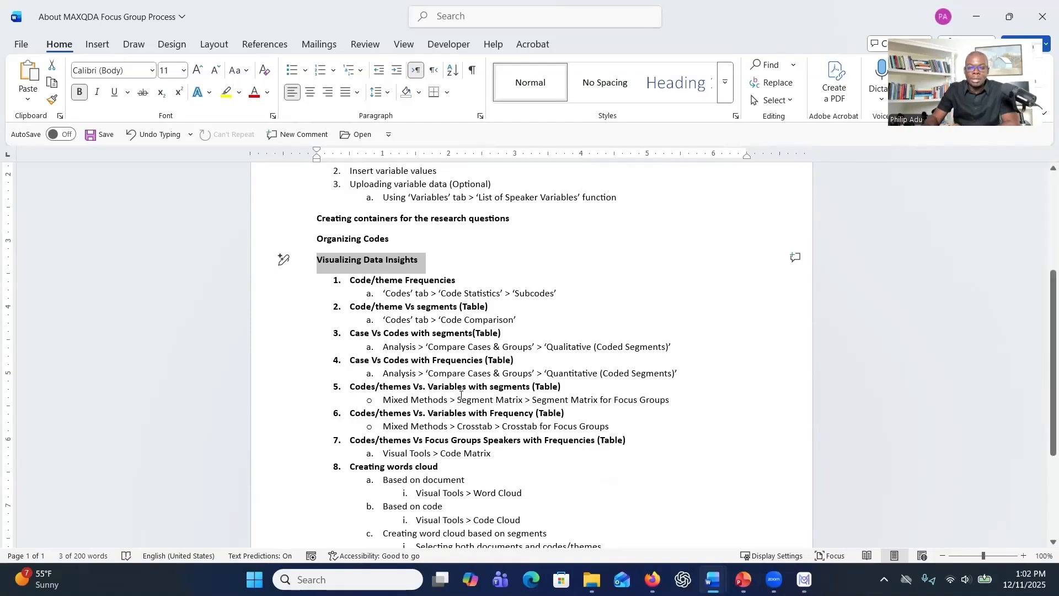
{"action": "scroll", "coordinate": [458, 393], "scroll_direction": "up", "scroll_amount": 1}
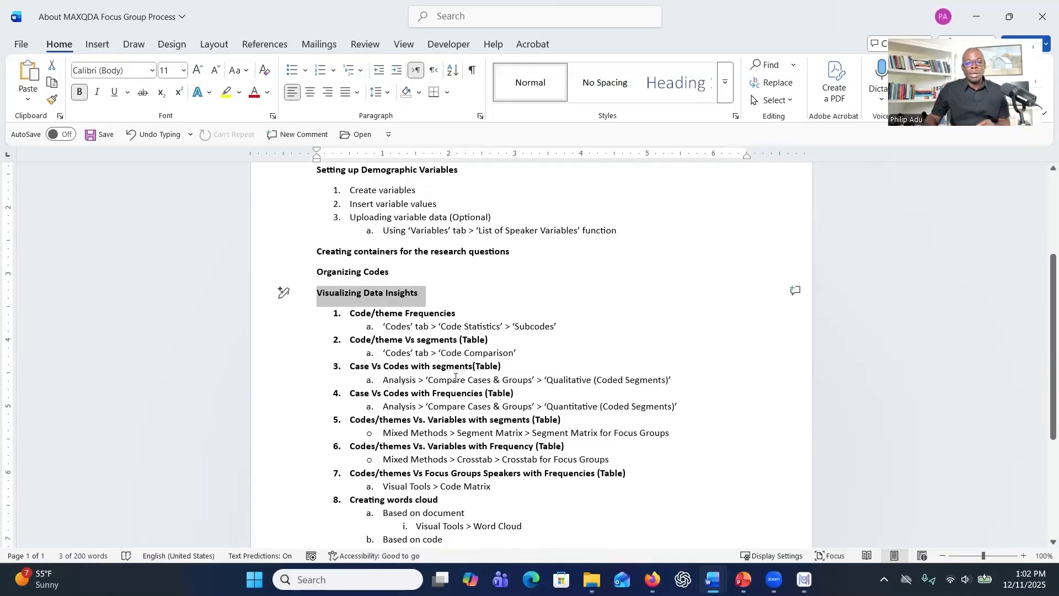
{"action": "scroll", "coordinate": [453, 375], "scroll_direction": "up", "scroll_amount": 1}
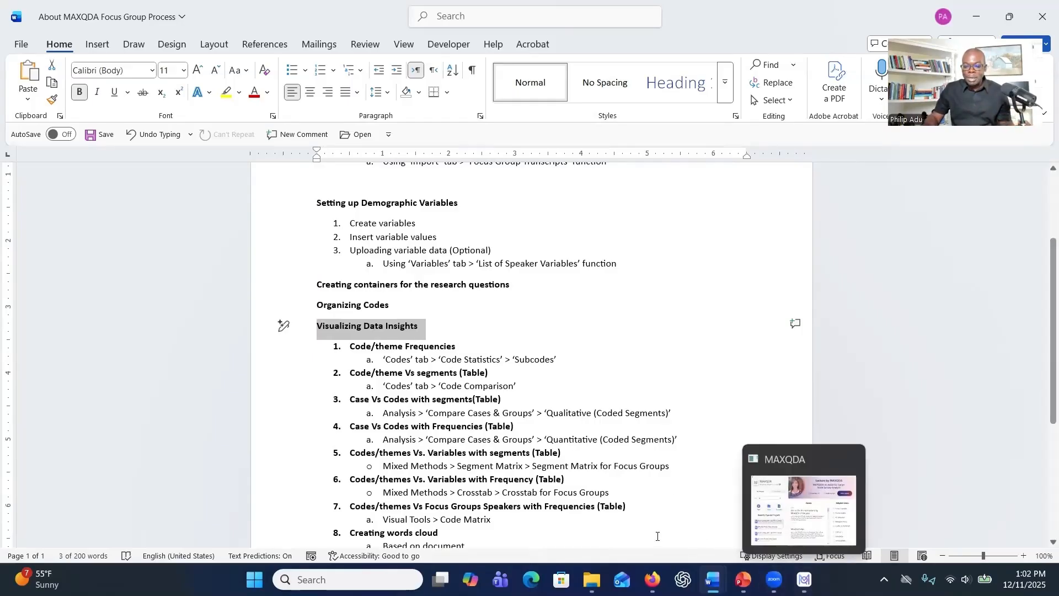
Switch to the Perspectives on Responsible Innovation document and review its study purpose, research questions and participant demographics table.
{"action": "left_click", "coordinate": [744, 579]}
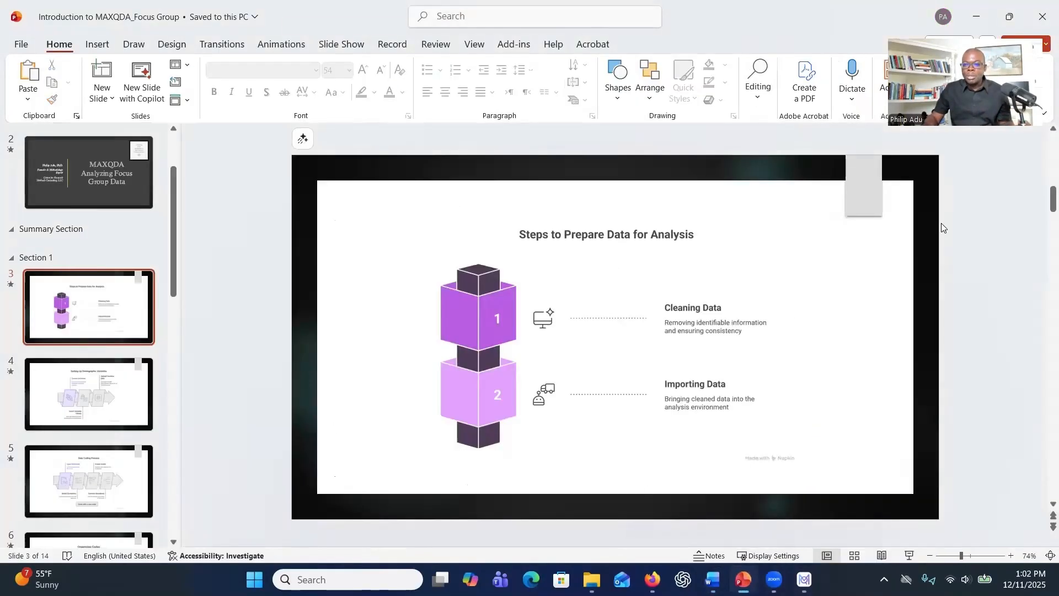
{"action": "left_click", "coordinate": [982, 16]}
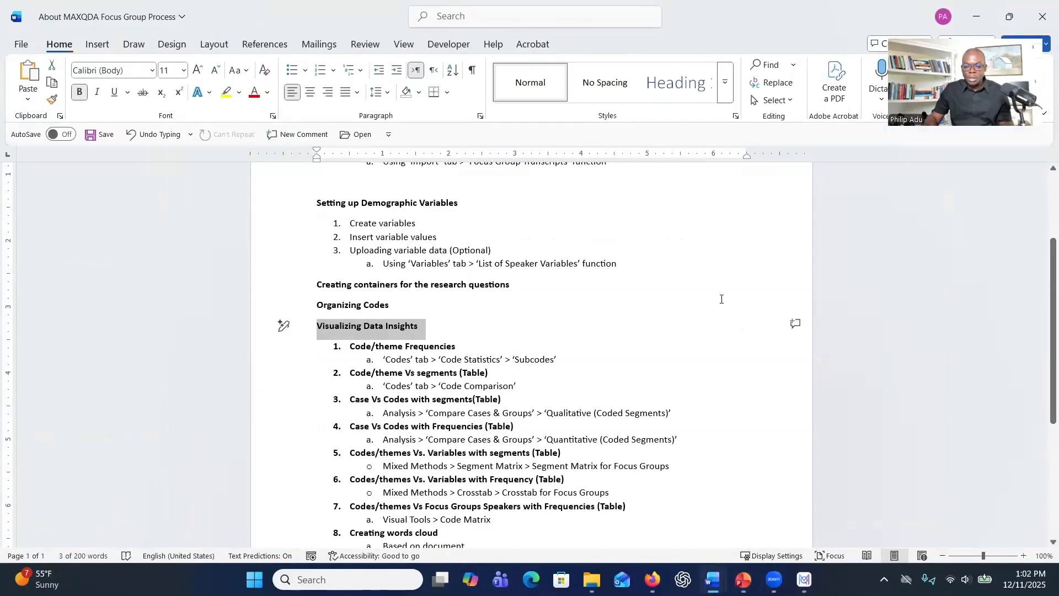
{"action": "left_click", "coordinate": [713, 579]}
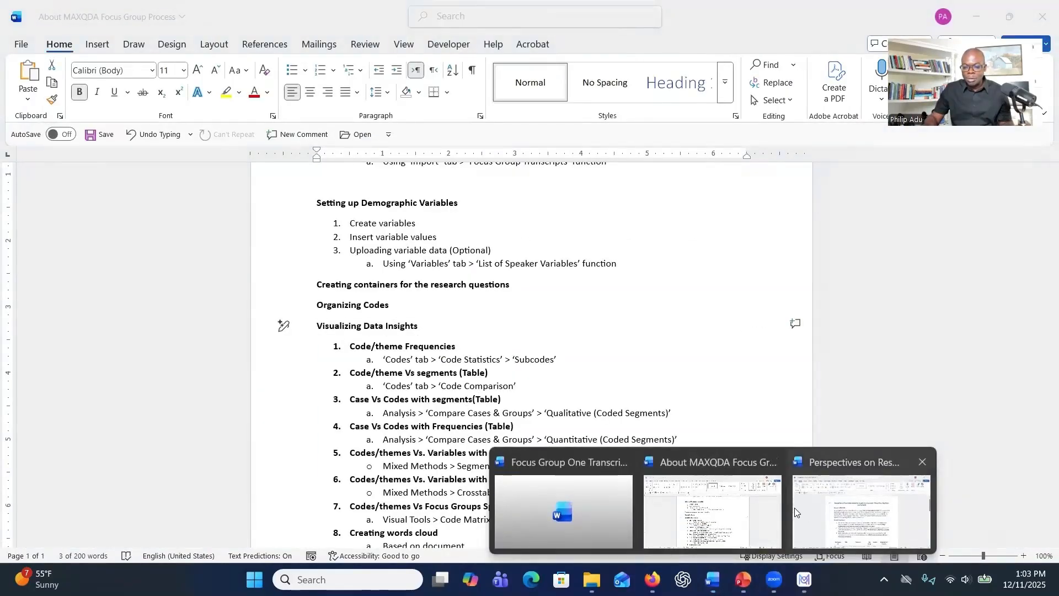
{"action": "left_click", "coordinate": [832, 506]}
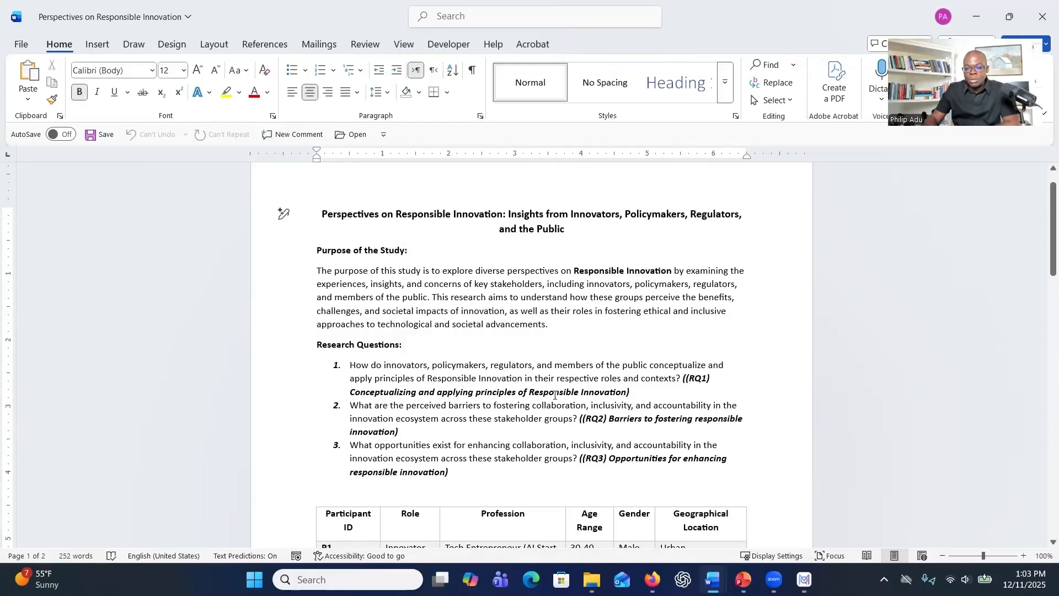
{"action": "scroll", "coordinate": [555, 396], "scroll_direction": "down", "scroll_amount": 1}
{"action": "scroll", "coordinate": [555, 395], "scroll_direction": "down", "scroll_amount": 1}
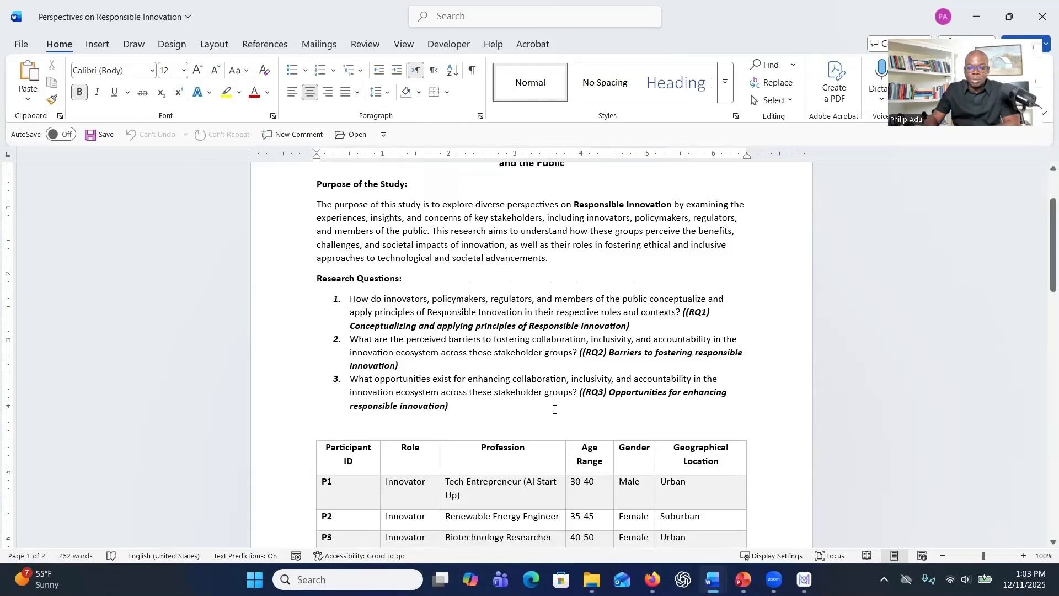
{"action": "scroll", "coordinate": [555, 410], "scroll_direction": "down", "scroll_amount": 7}
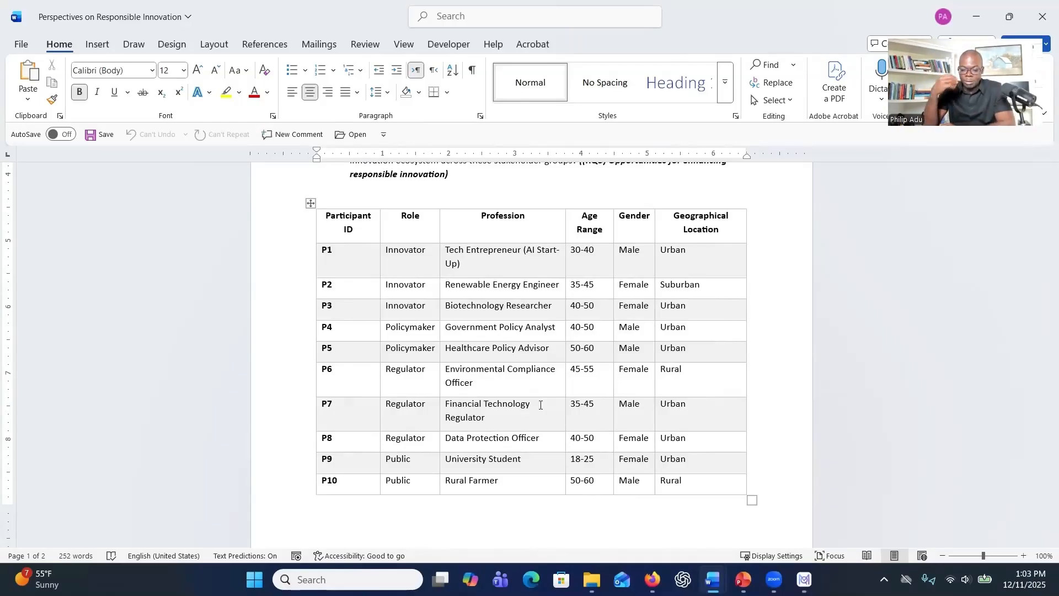
Switch to the Focus Group One Transcript document and enable editing.
{"action": "mouse_move", "coordinate": [713, 568]}
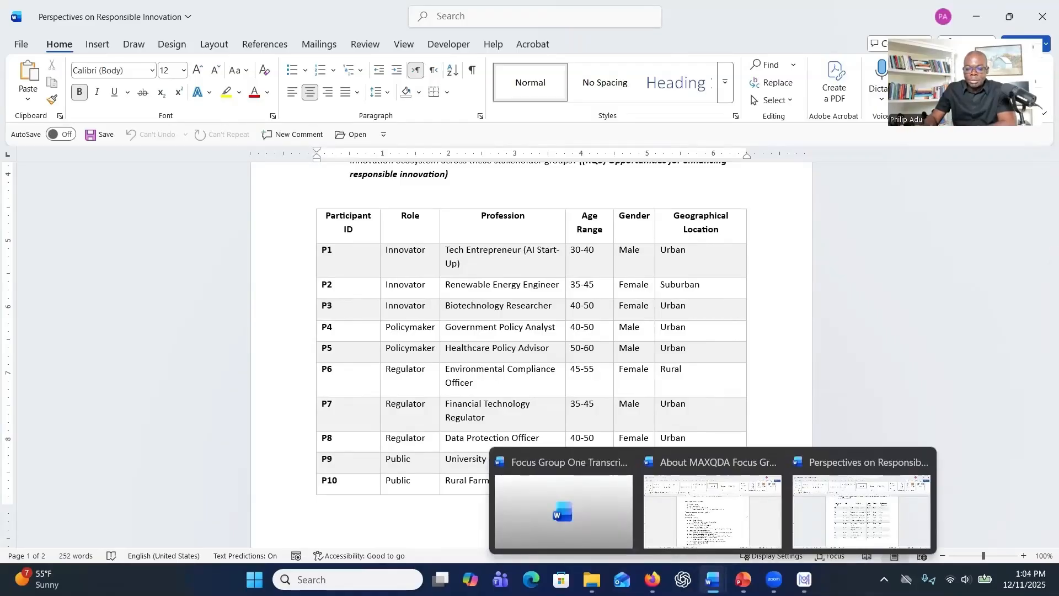
{"action": "left_click", "coordinate": [544, 501]}
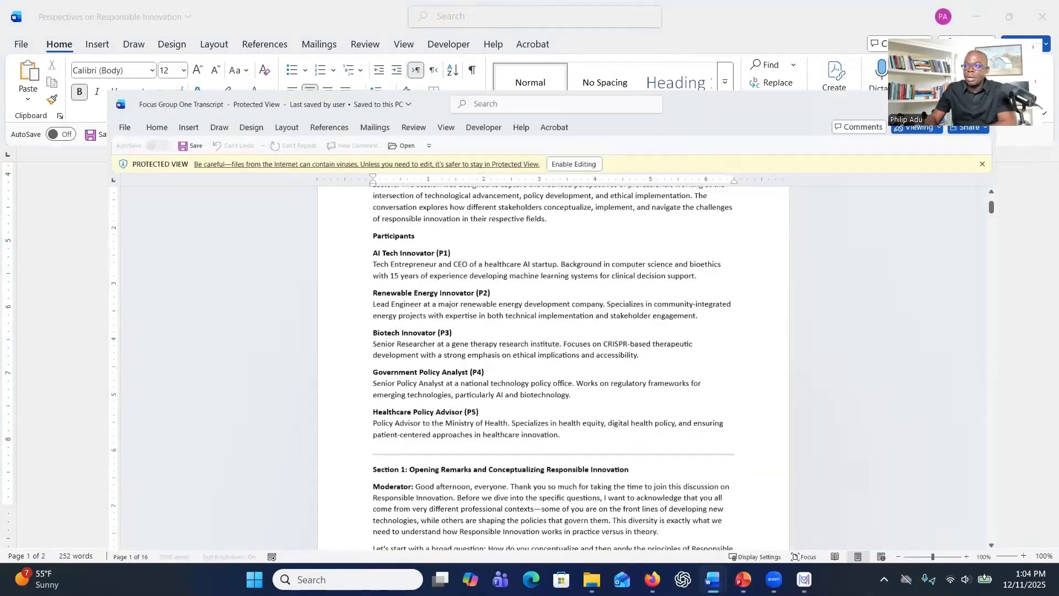
{"action": "left_click", "coordinate": [557, 88]}
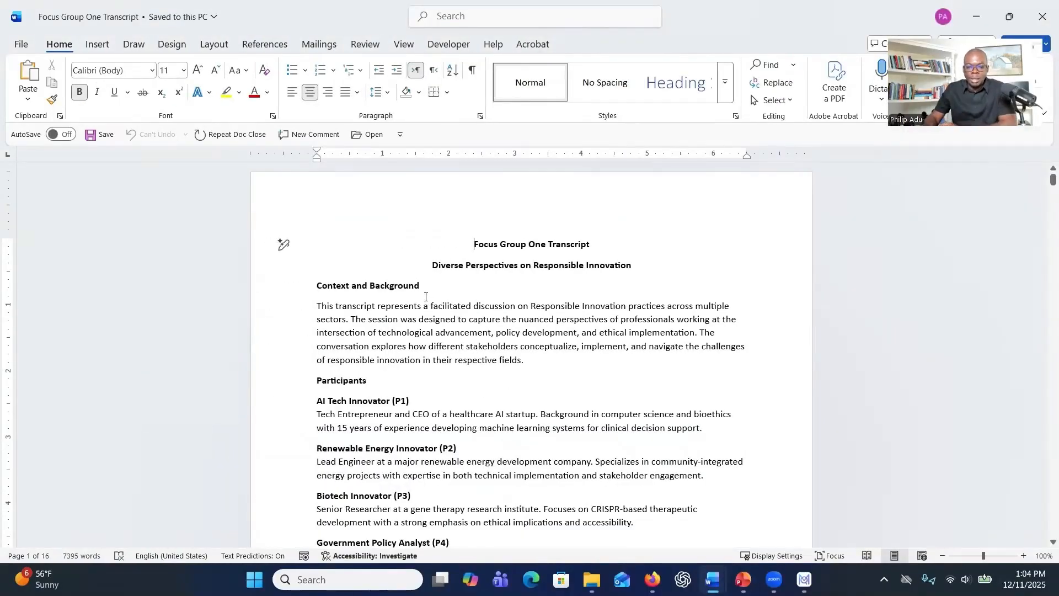
Examine the transcript's title, the Context and Background paragraph and the participant descriptions for P1 to P5.
{"action": "scroll", "coordinate": [422, 296], "scroll_direction": "down", "scroll_amount": 3}
{"action": "scroll", "coordinate": [419, 294], "scroll_direction": "up", "scroll_amount": 4}
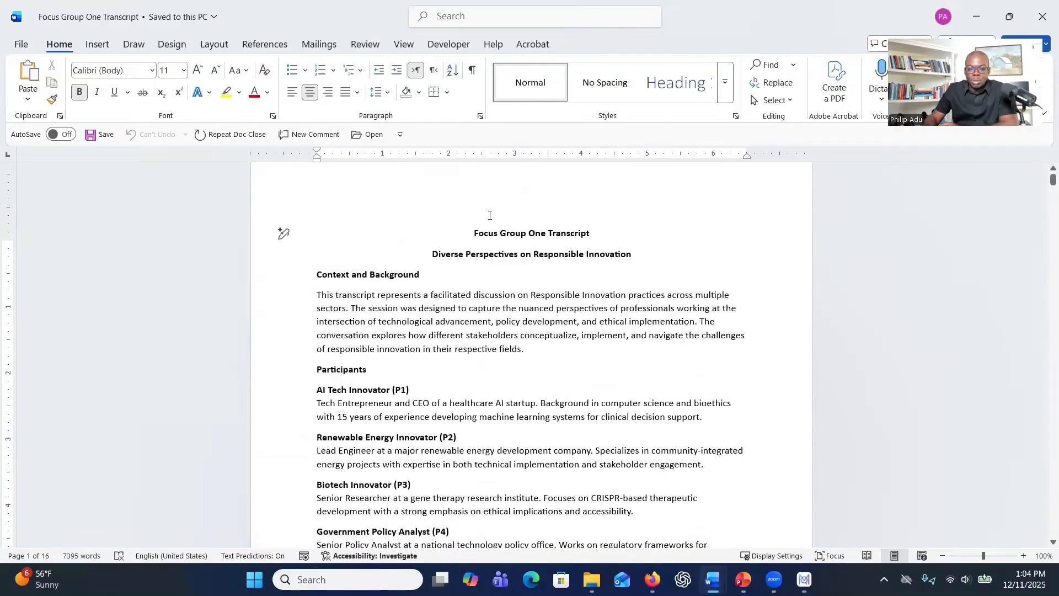
{"action": "triple_click", "coordinate": [576, 250]}
{"action": "scroll", "coordinate": [534, 276], "scroll_direction": "down", "scroll_amount": 2}
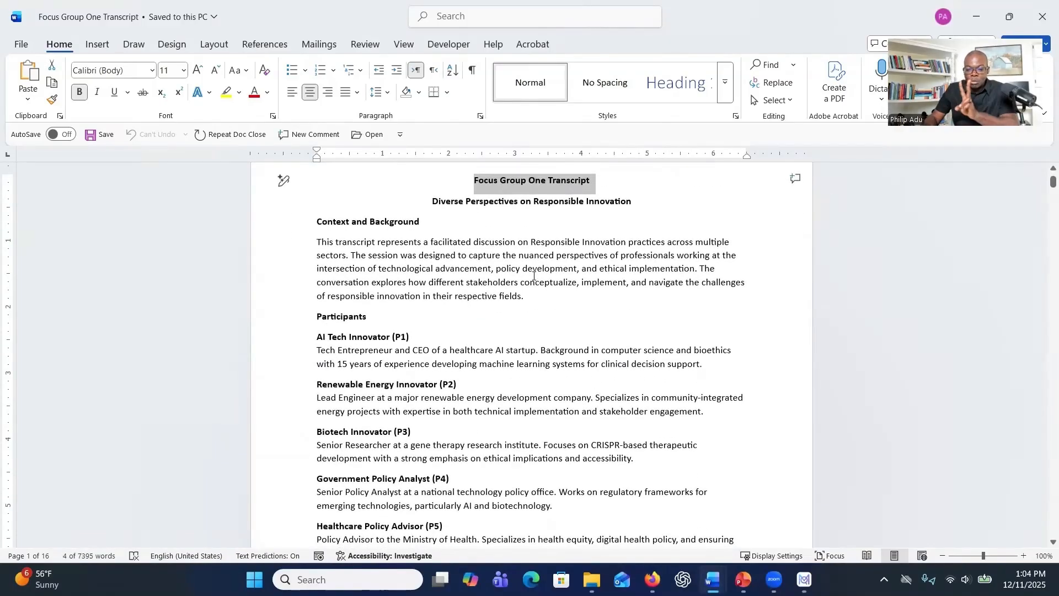
{"action": "scroll", "coordinate": [475, 290], "scroll_direction": "down", "scroll_amount": 1}
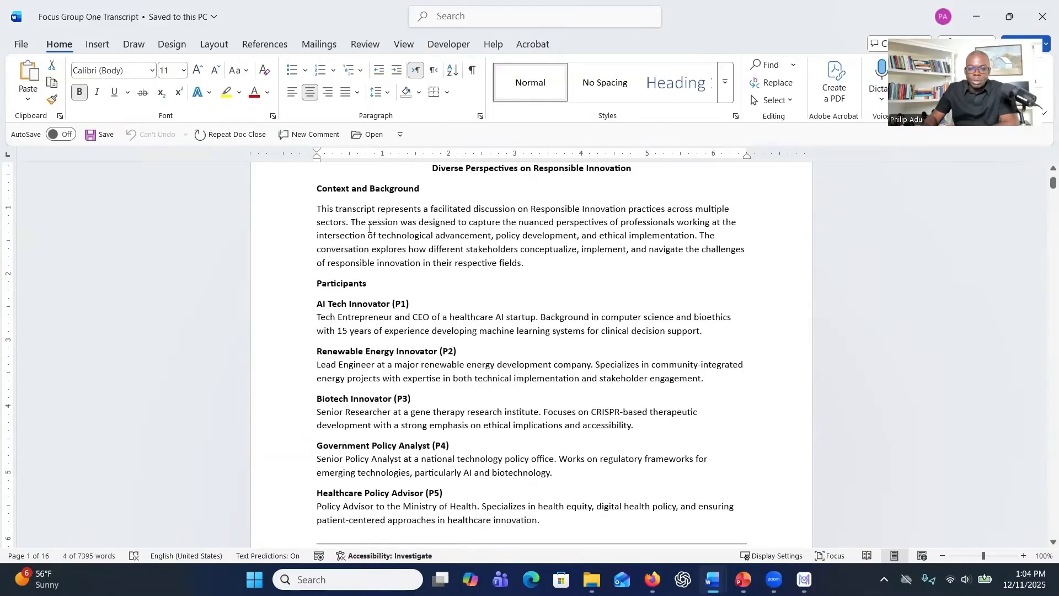
{"action": "left_click_drag", "start_coordinate": [317, 213], "coordinate": [564, 271]}
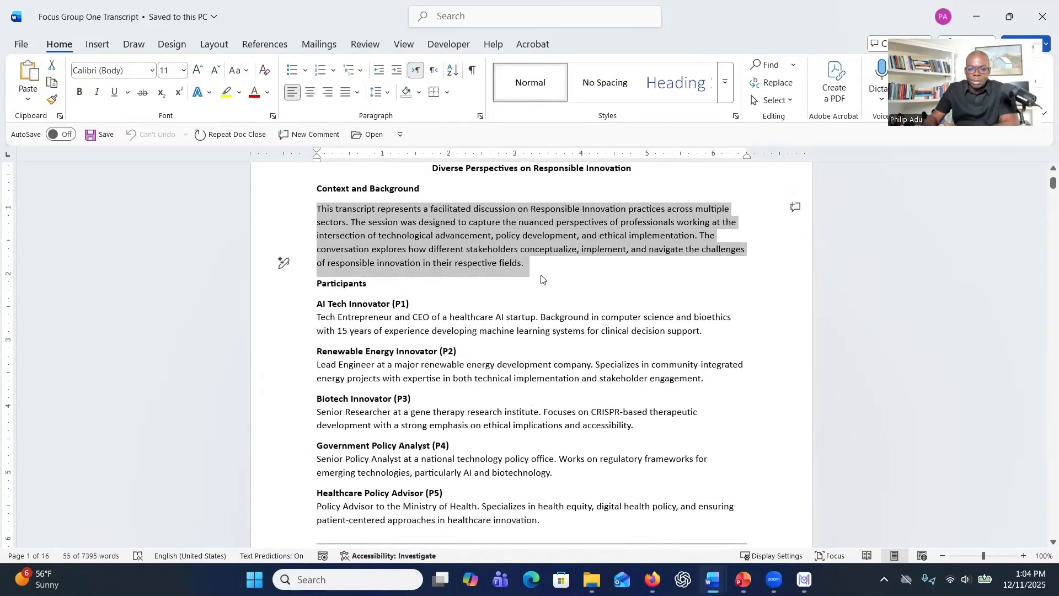
{"action": "scroll", "coordinate": [541, 278], "scroll_direction": "down", "scroll_amount": 1}
{"action": "mouse_move", "coordinate": [317, 271]}
{"action": "left_mouse_down"}
{"action": "mouse_move", "coordinate": [379, 271]}
{"action": "mouse_move", "coordinate": [494, 463]}
{"action": "mouse_move", "coordinate": [527, 473]}
{"action": "left_mouse_up"}
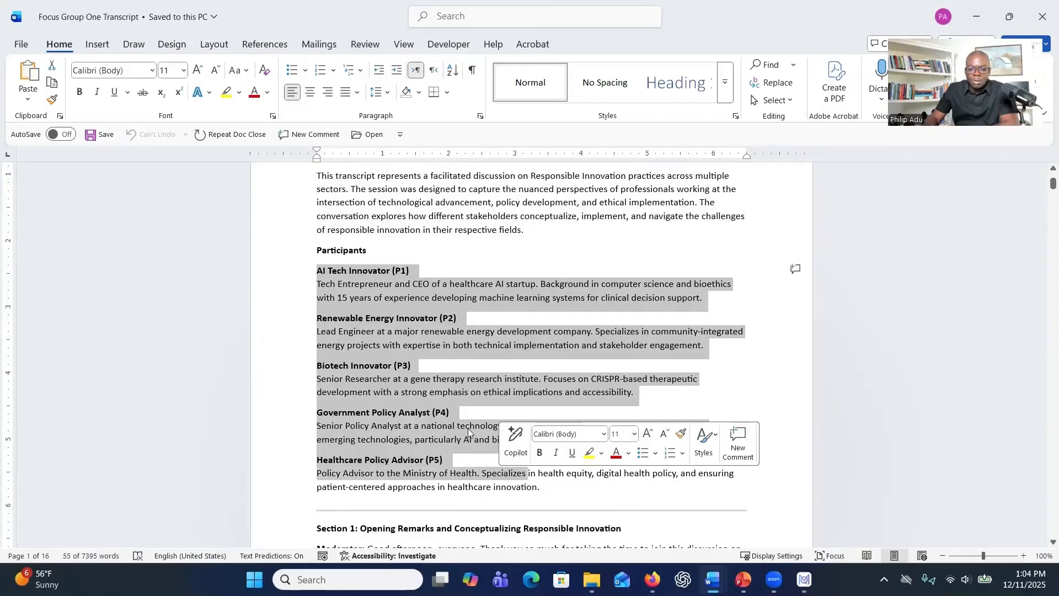
{"action": "scroll", "coordinate": [375, 303], "scroll_direction": "down", "scroll_amount": 2}
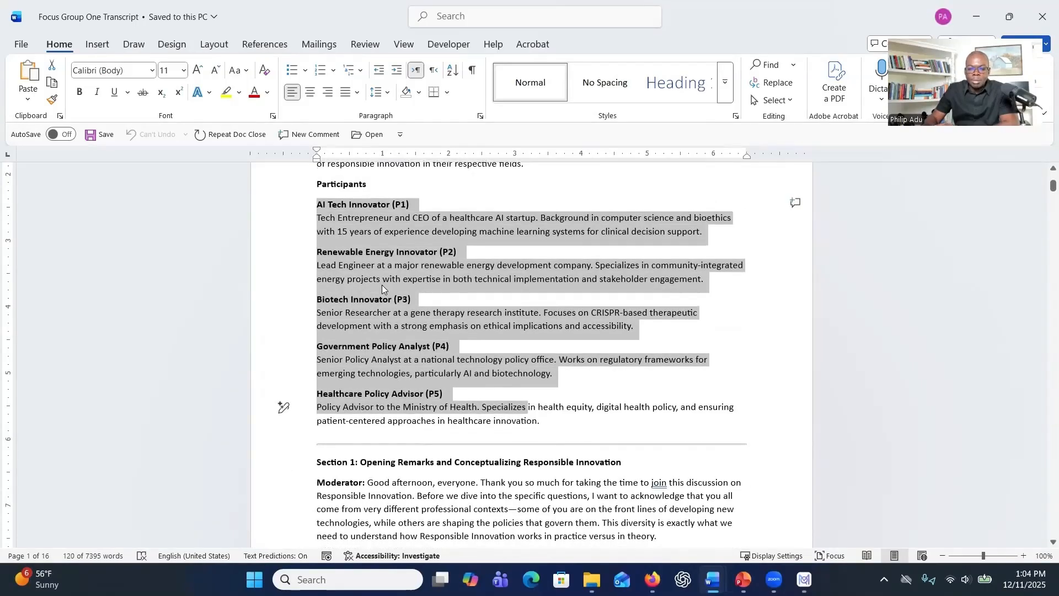
Look through Section 1 of the transcript, examining the moderator's opening question and the first participant's response.
{"action": "scroll", "coordinate": [381, 285], "scroll_direction": "down", "scroll_amount": 3}
{"action": "scroll", "coordinate": [381, 285], "scroll_direction": "down", "scroll_amount": 4}
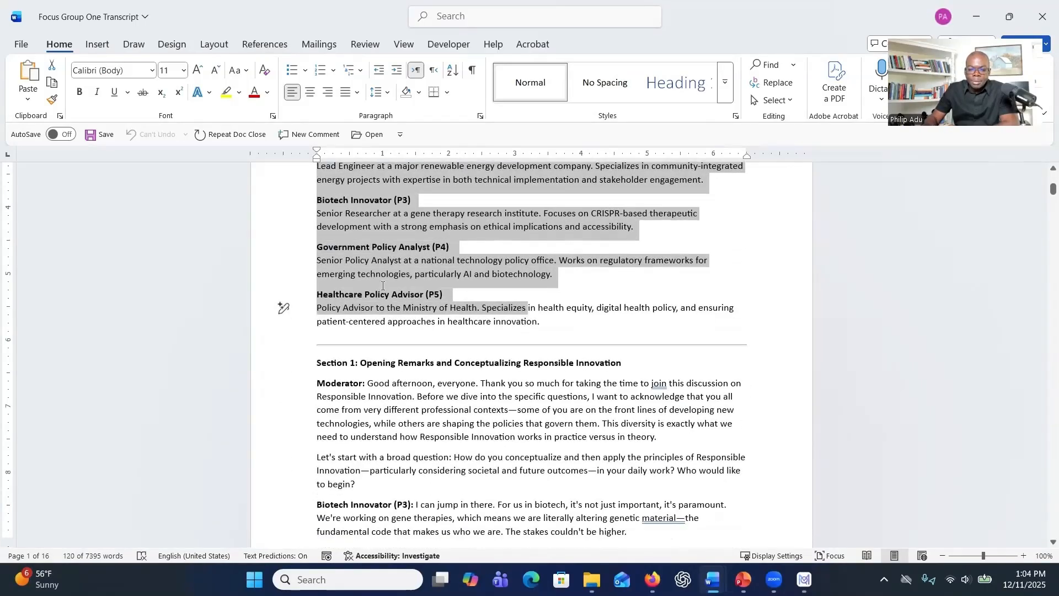
{"action": "left_click_drag", "start_coordinate": [322, 287], "coordinate": [410, 357]}
{"action": "scroll", "coordinate": [405, 353], "scroll_direction": "down", "scroll_amount": 4}
{"action": "left_click_drag", "start_coordinate": [319, 305], "coordinate": [402, 339]}
{"action": "left_click", "coordinate": [367, 319]}
{"action": "scroll", "coordinate": [374, 331], "scroll_direction": "down", "scroll_amount": 8}
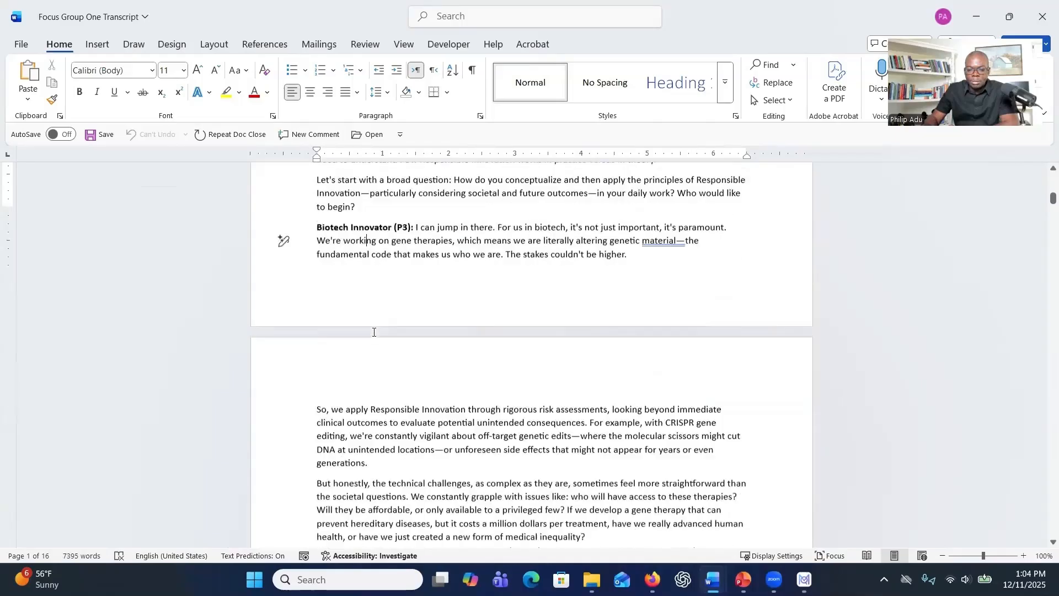
{"action": "scroll", "coordinate": [375, 344], "scroll_direction": "down", "scroll_amount": 5}
{"action": "scroll", "coordinate": [375, 339], "scroll_direction": "up", "scroll_amount": 20}
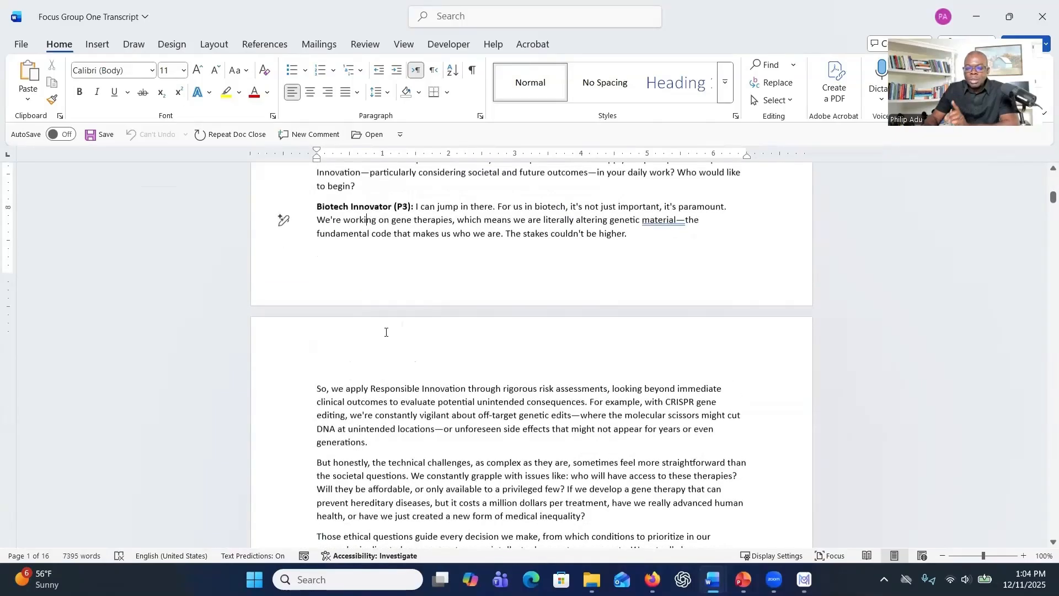
{"action": "scroll", "coordinate": [381, 328], "scroll_direction": "down", "scroll_amount": 4}
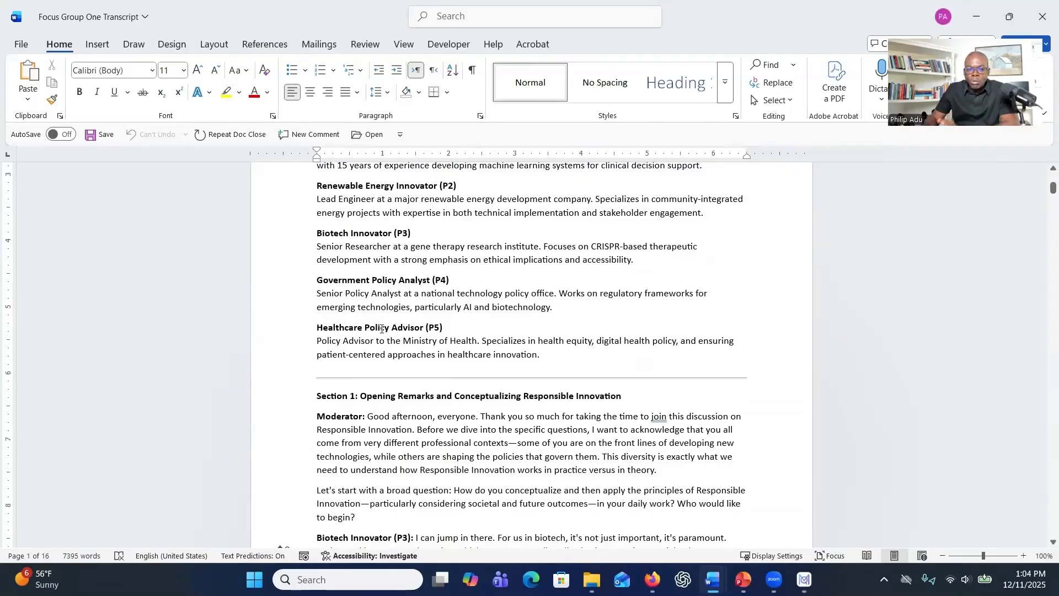
{"action": "scroll", "coordinate": [382, 329], "scroll_direction": "down", "scroll_amount": 6}
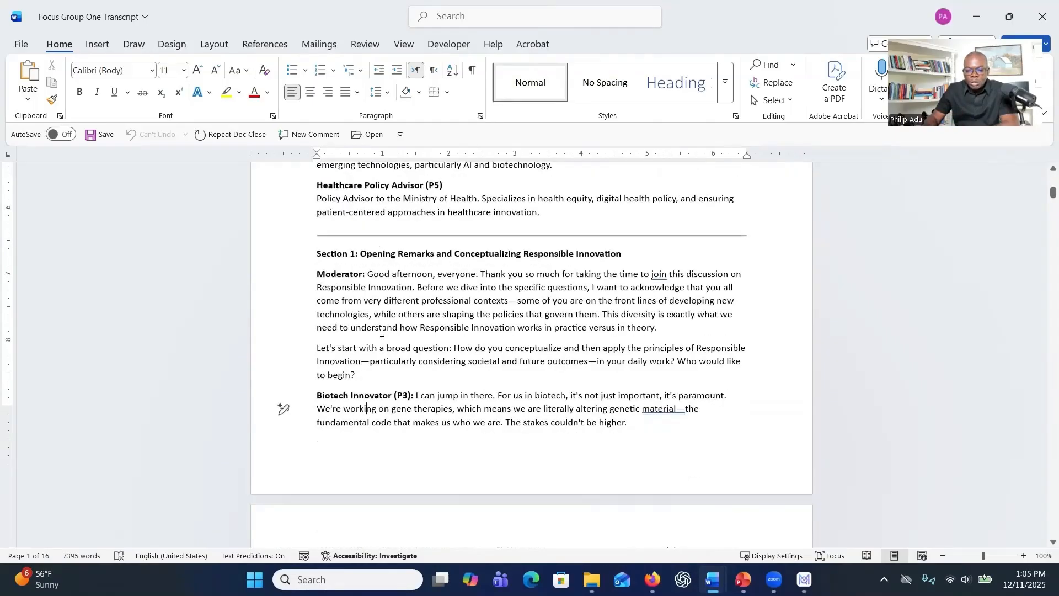
{"action": "scroll", "coordinate": [379, 340], "scroll_direction": "down", "scroll_amount": 2}
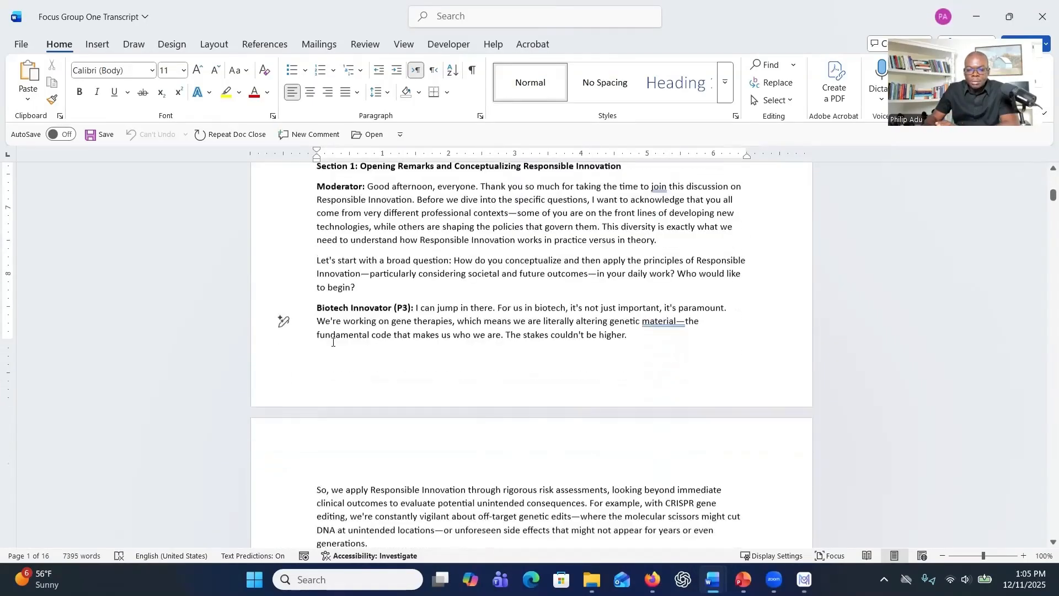
Examine how the Biotech Innovator (P3) speaker label is formatted before the response, and compare it with the following speaker turns.
{"action": "left_click_drag", "start_coordinate": [317, 306], "coordinate": [410, 307]}
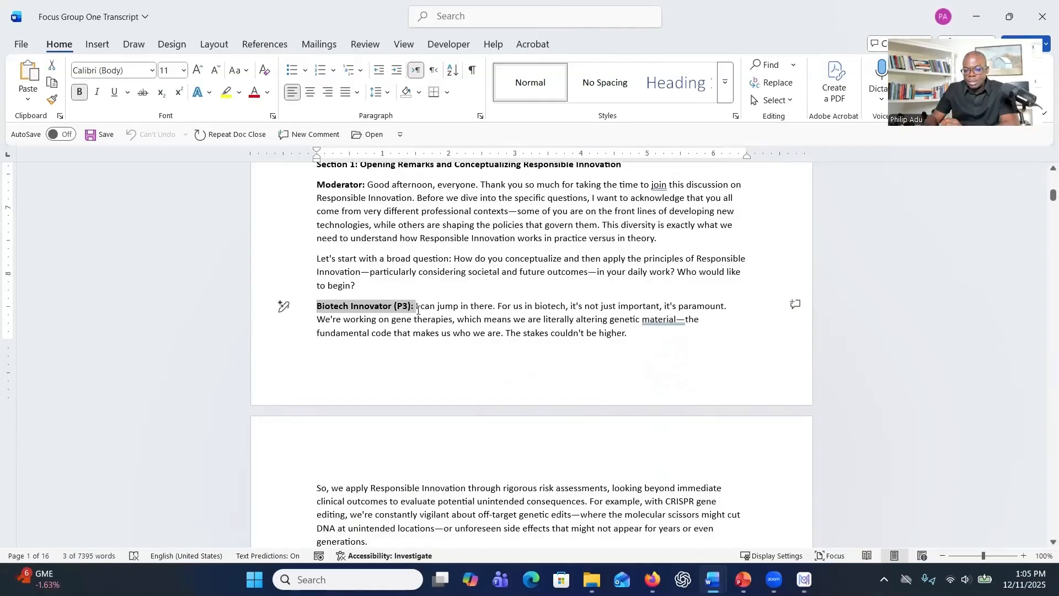
{"action": "left_click", "coordinate": [419, 310]}
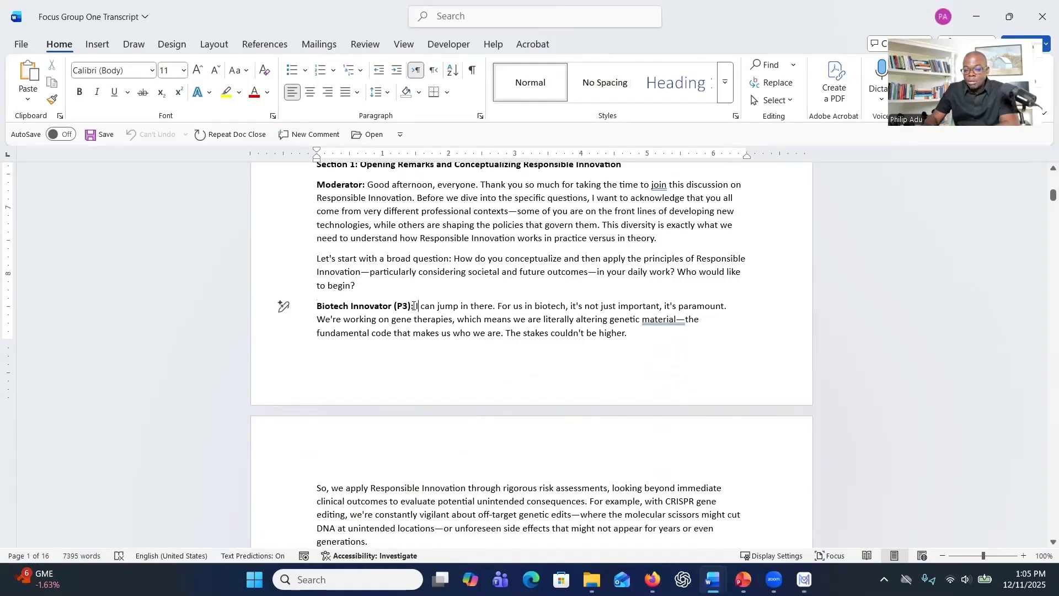
{"action": "left_click_drag", "start_coordinate": [314, 309], "coordinate": [411, 307]}
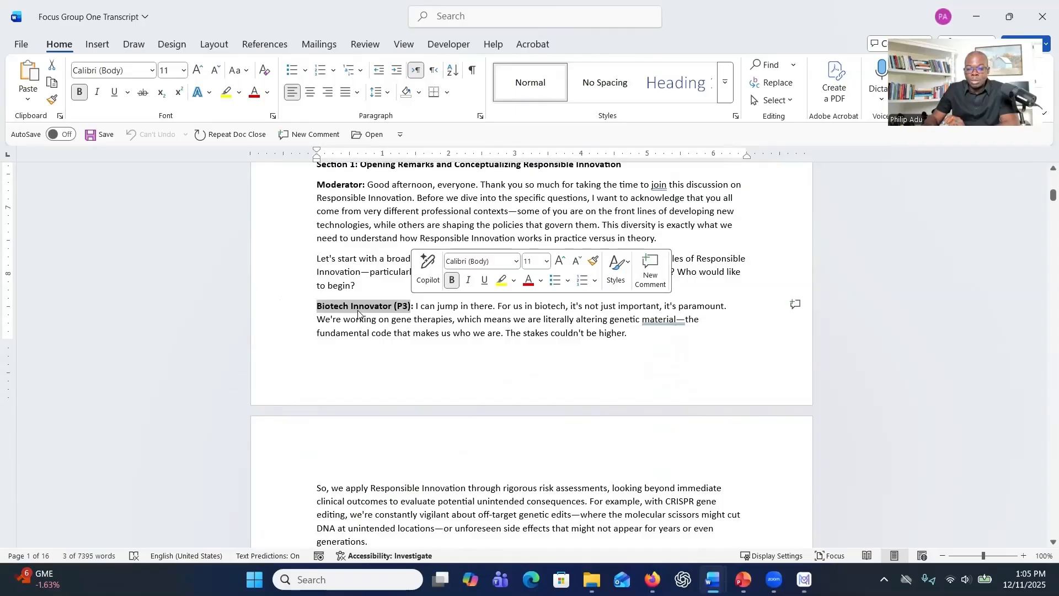
{"action": "left_click", "coordinate": [357, 312]}
{"action": "scroll", "coordinate": [357, 306], "scroll_direction": "down", "scroll_amount": 1}
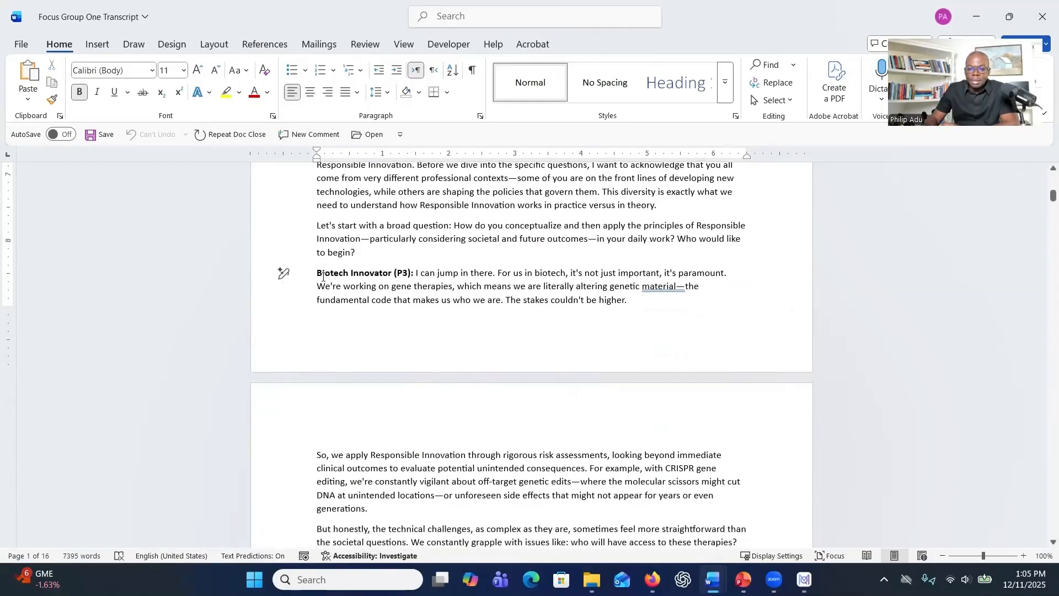
{"action": "left_click_drag", "start_coordinate": [323, 277], "coordinate": [390, 273]}
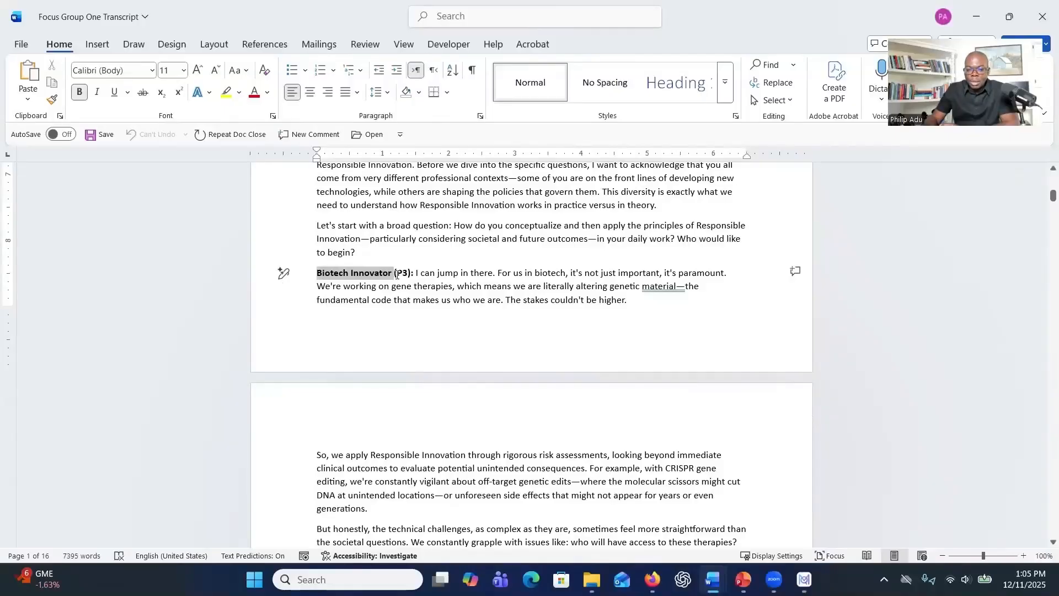
{"action": "left_click_drag", "start_coordinate": [397, 274], "coordinate": [397, 274]}
{"action": "left_click", "coordinate": [399, 274]}
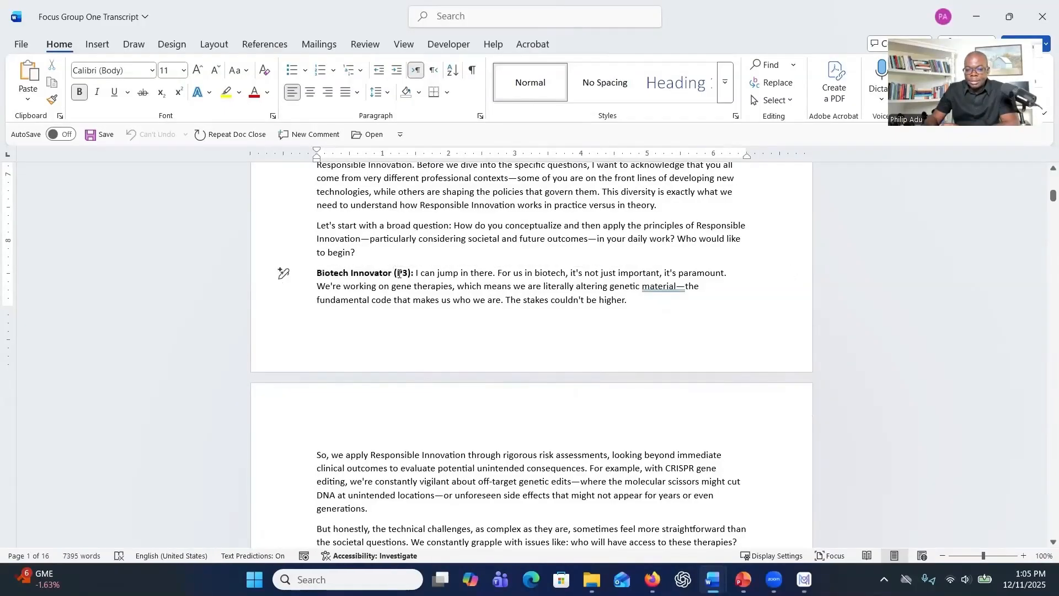
{"action": "scroll", "coordinate": [401, 272], "scroll_direction": "down", "scroll_amount": 6}
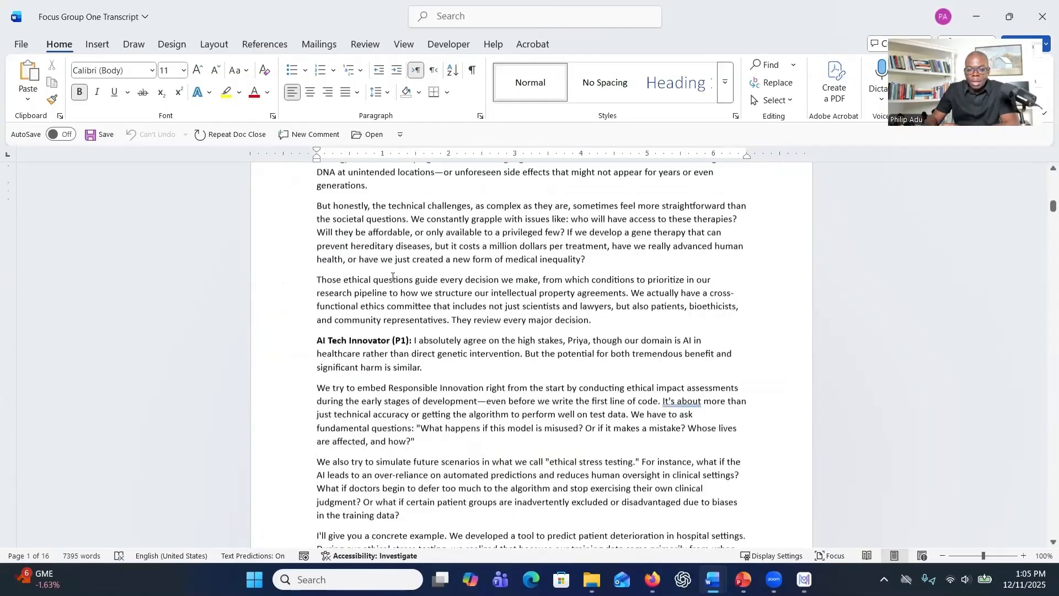
Examine how the bold Biotech Innovator (P3) speaker label and its colon are set apart from the response that follows in Section 1.
{"action": "scroll", "coordinate": [400, 338], "scroll_direction": "down", "scroll_amount": 3}
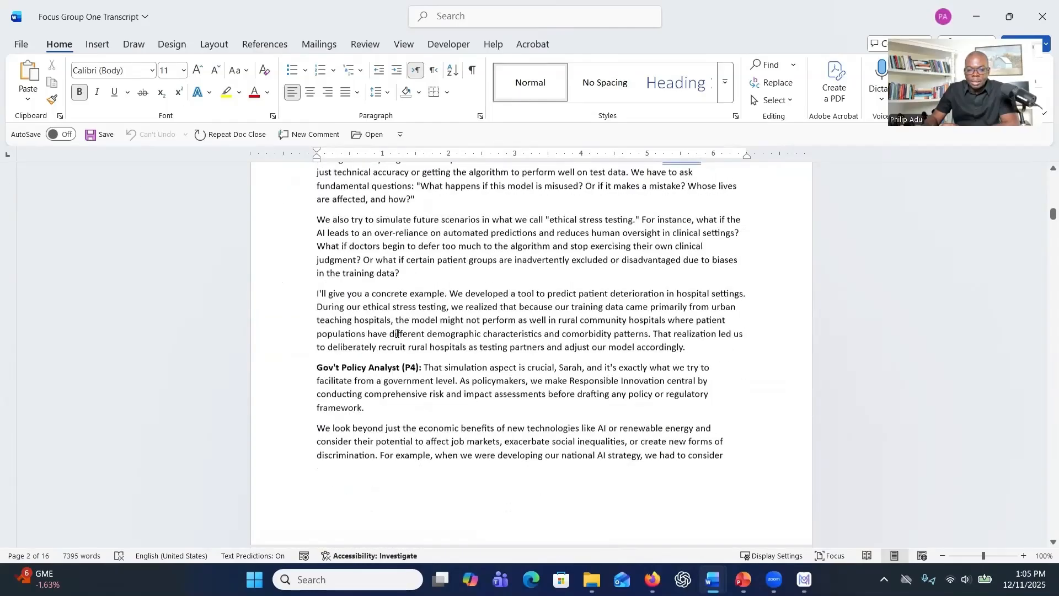
{"action": "scroll", "coordinate": [395, 333], "scroll_direction": "up", "scroll_amount": 2}
{"action": "scroll", "coordinate": [396, 333], "scroll_direction": "up", "scroll_amount": 7}
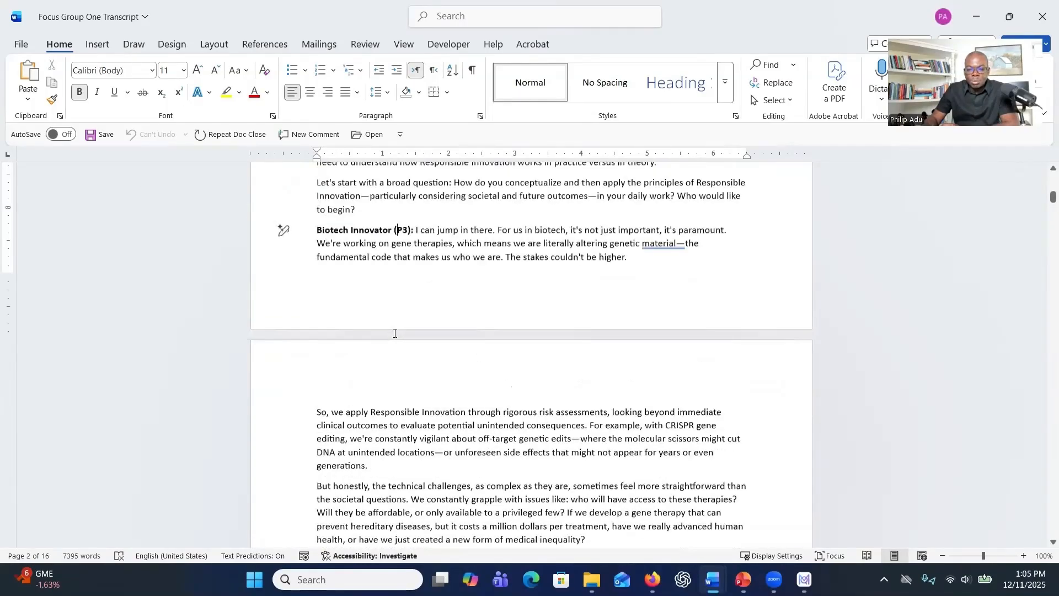
{"action": "left_click_drag", "start_coordinate": [411, 274], "coordinate": [332, 273]}
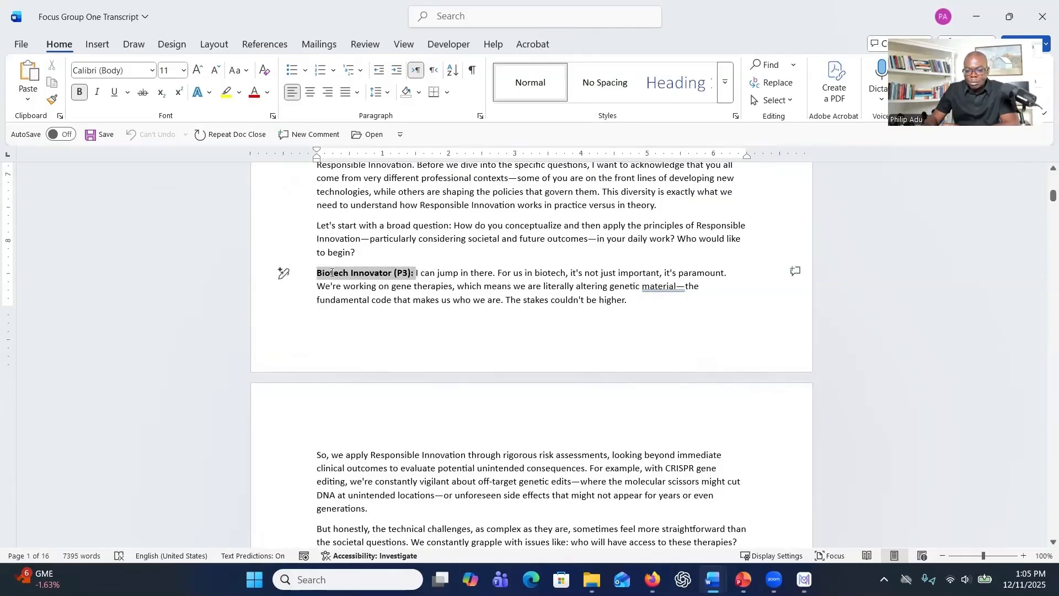
{"action": "left_click", "coordinate": [414, 274]}
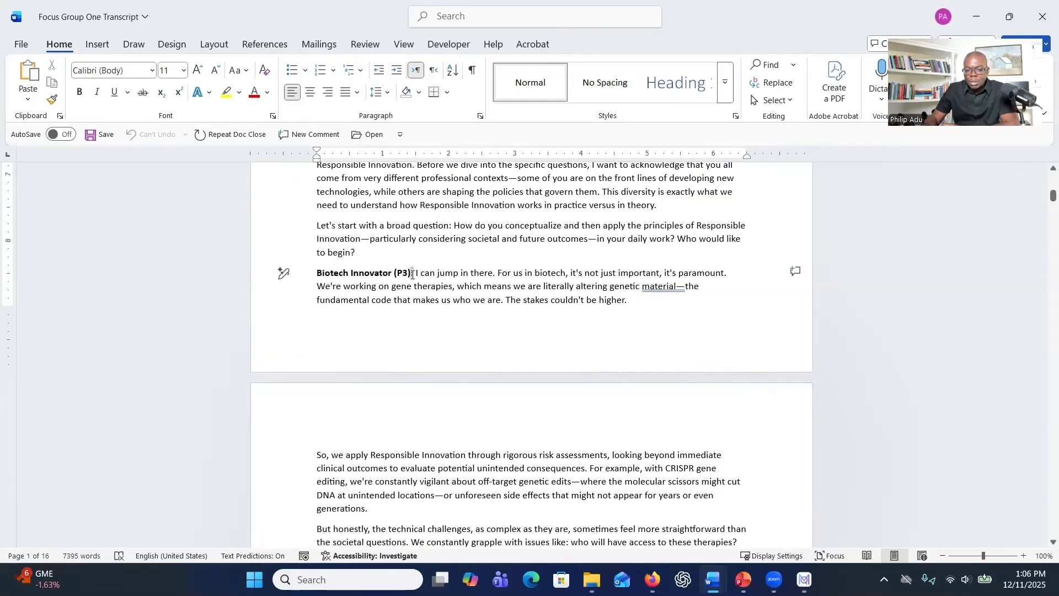
{"action": "left_click_drag", "start_coordinate": [412, 274], "coordinate": [331, 272]}
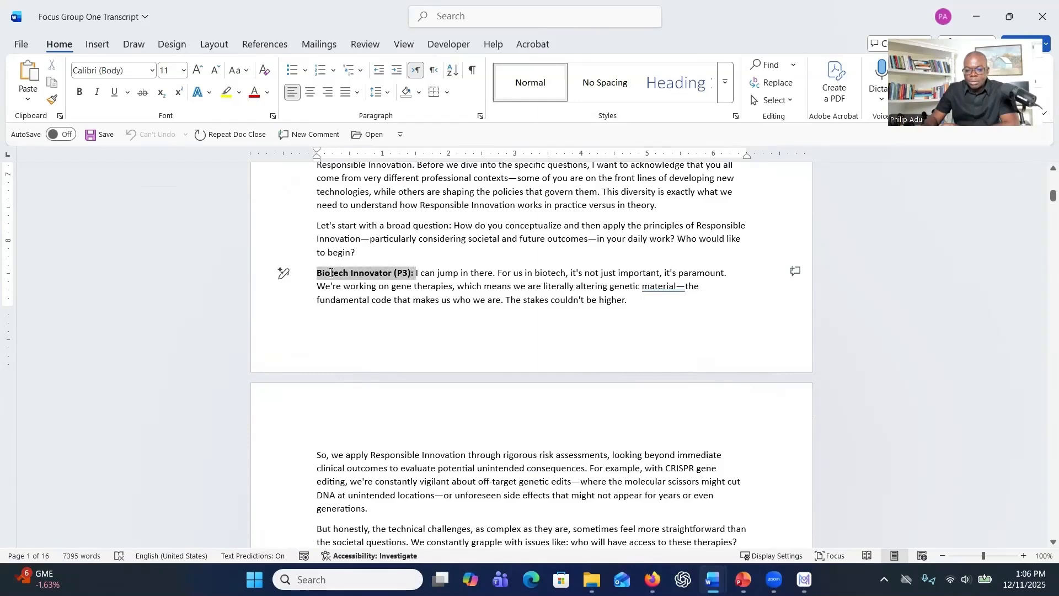
{"action": "left_click_drag", "start_coordinate": [438, 273], "coordinate": [526, 324]}
{"action": "scroll", "coordinate": [419, 296], "scroll_direction": "down", "scroll_amount": 3}
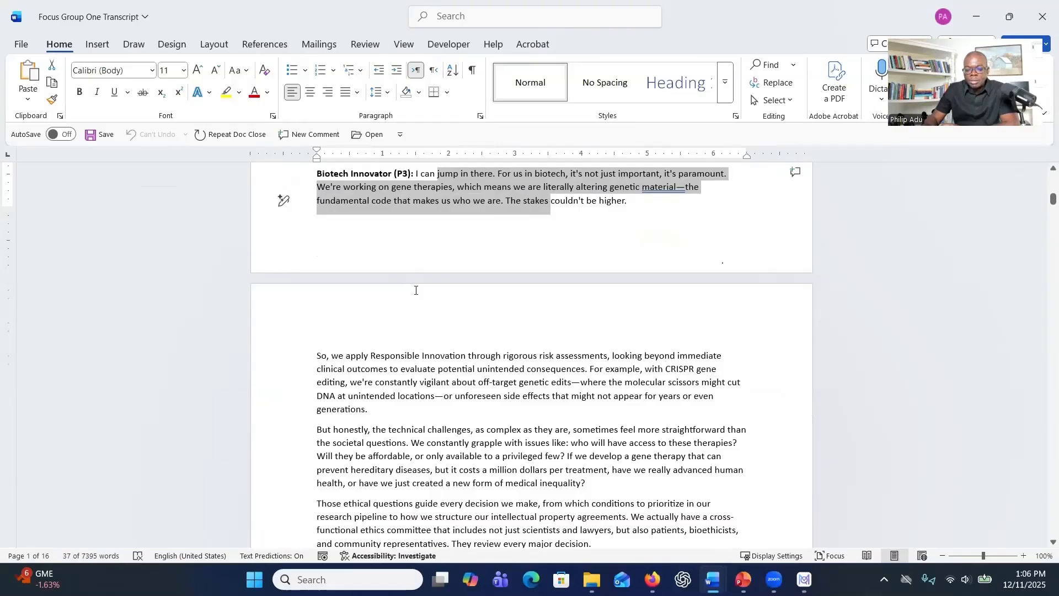
{"action": "scroll", "coordinate": [416, 298], "scroll_direction": "down", "scroll_amount": 8}
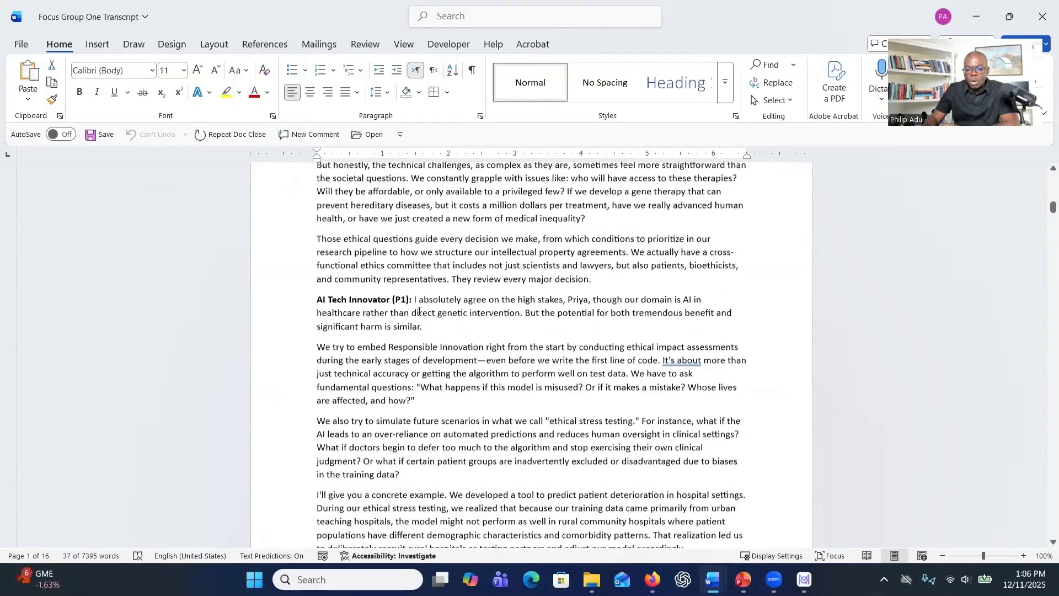
{"action": "scroll", "coordinate": [418, 312], "scroll_direction": "down", "scroll_amount": 1}
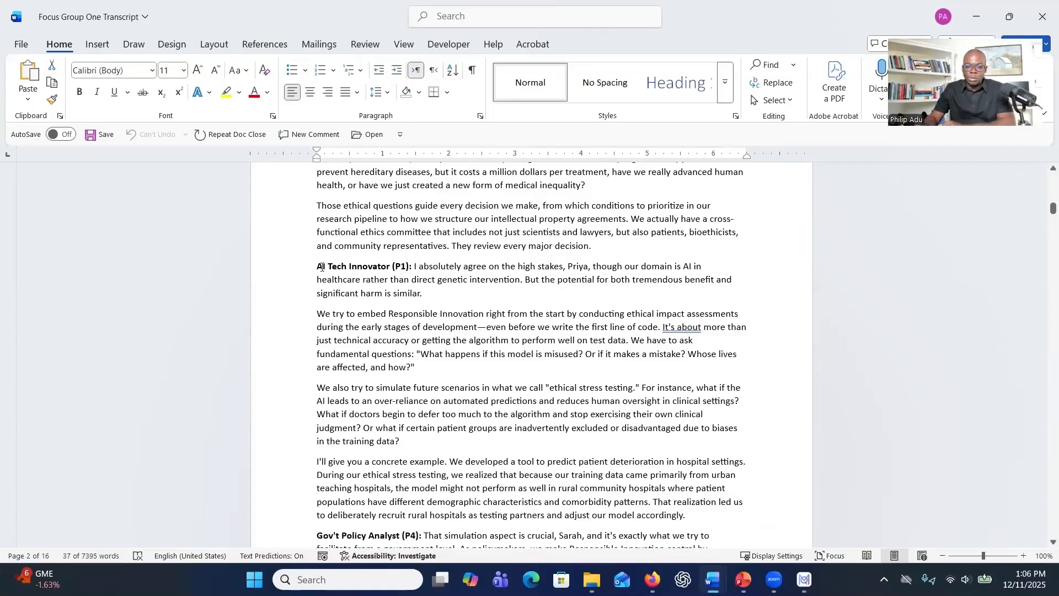
Examine the AI Tech Innovator (P1) speaker label and compare it with the P4 and P2 speaker labels.
{"action": "left_click_drag", "start_coordinate": [322, 267], "coordinate": [418, 267]}
{"action": "scroll", "coordinate": [396, 284], "scroll_direction": "down", "scroll_amount": 1}
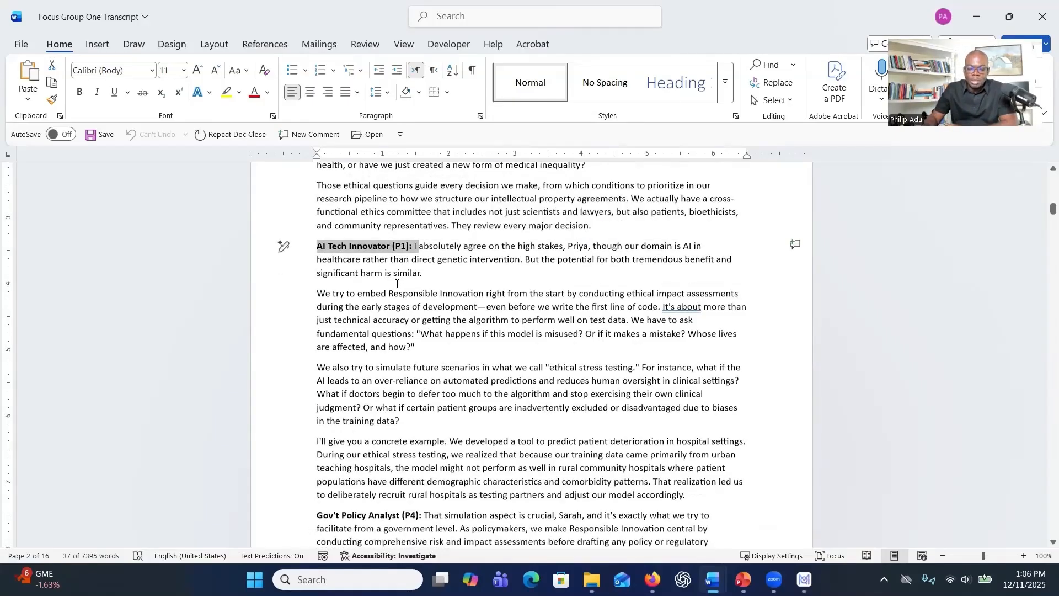
{"action": "scroll", "coordinate": [396, 284], "scroll_direction": "down", "scroll_amount": 10}
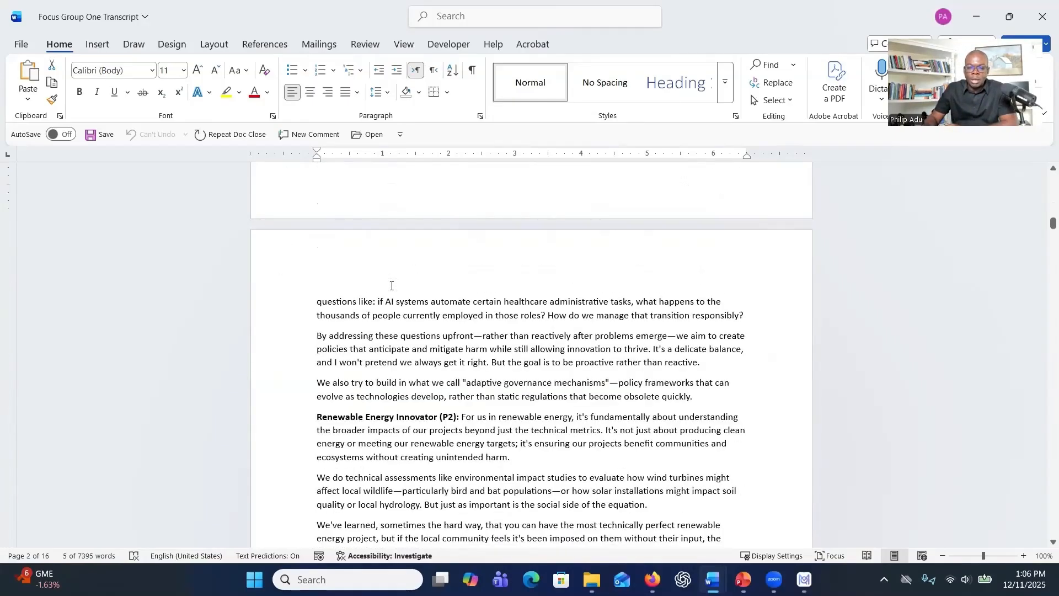
{"action": "scroll", "coordinate": [409, 320], "scroll_direction": "down", "scroll_amount": 3}
{"action": "scroll", "coordinate": [429, 353], "scroll_direction": "up", "scroll_amount": 6}
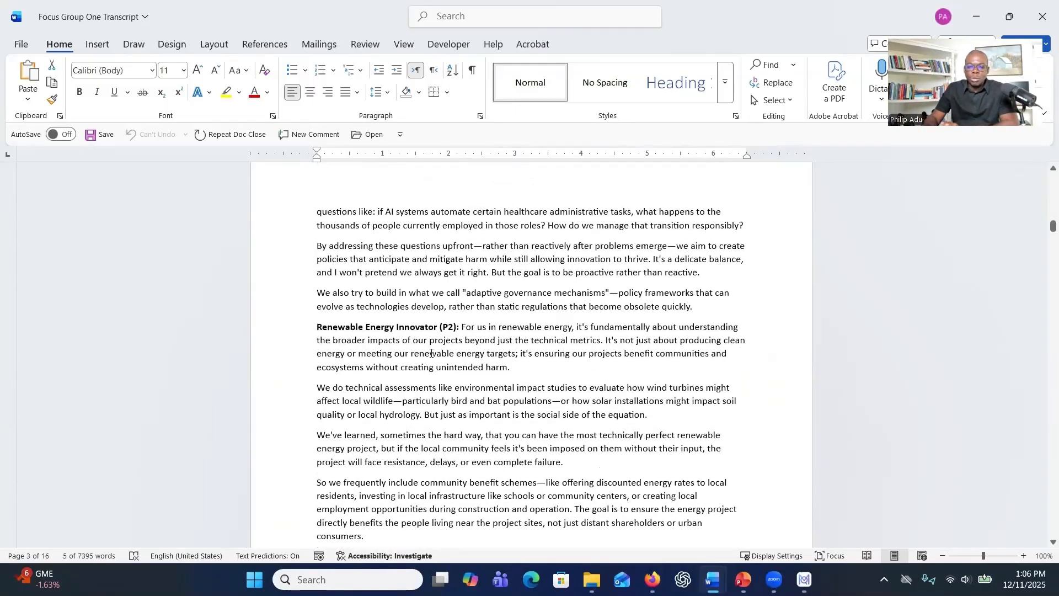
{"action": "scroll", "coordinate": [432, 353], "scroll_direction": "up", "scroll_amount": 5}
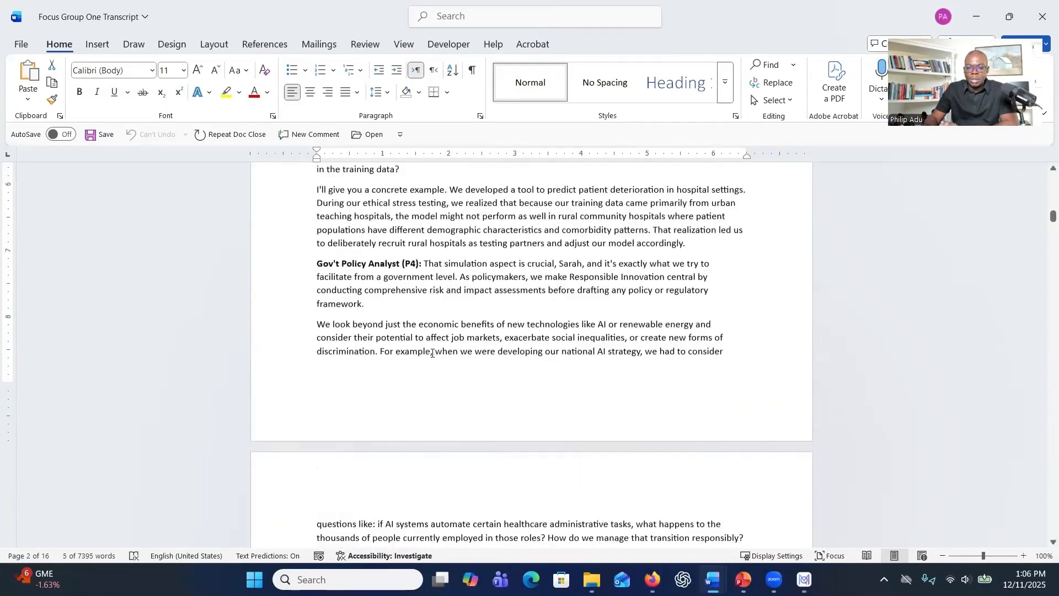
Examine the first name mentioned in the Gov't Policy Analyst (P4) response, and skim the speaker turns that follow.
{"action": "scroll", "coordinate": [432, 354], "scroll_direction": "up", "scroll_amount": 1}
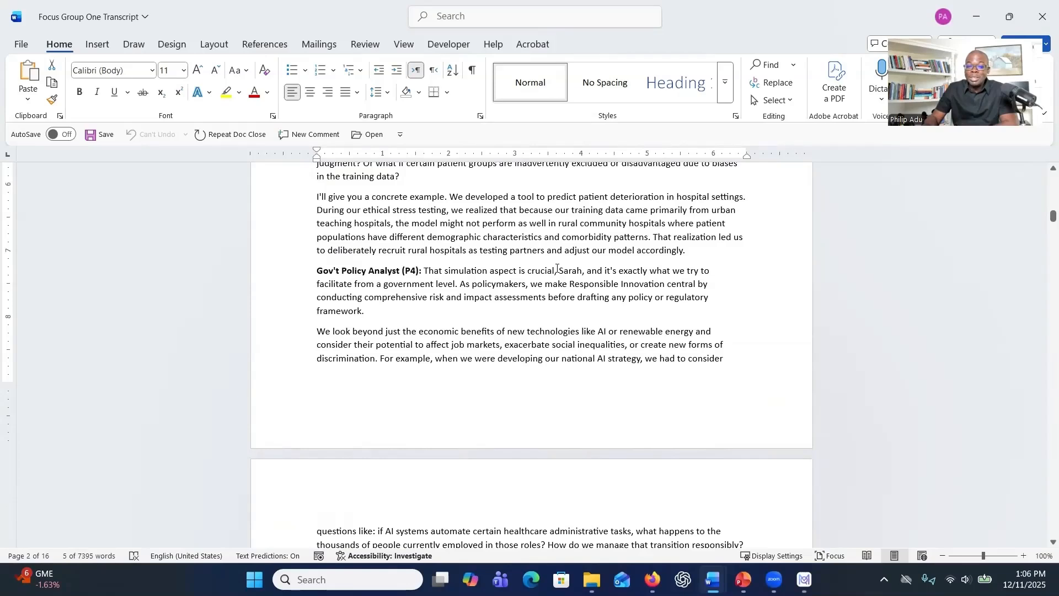
{"action": "left_click_drag", "start_coordinate": [559, 270], "coordinate": [590, 274]}
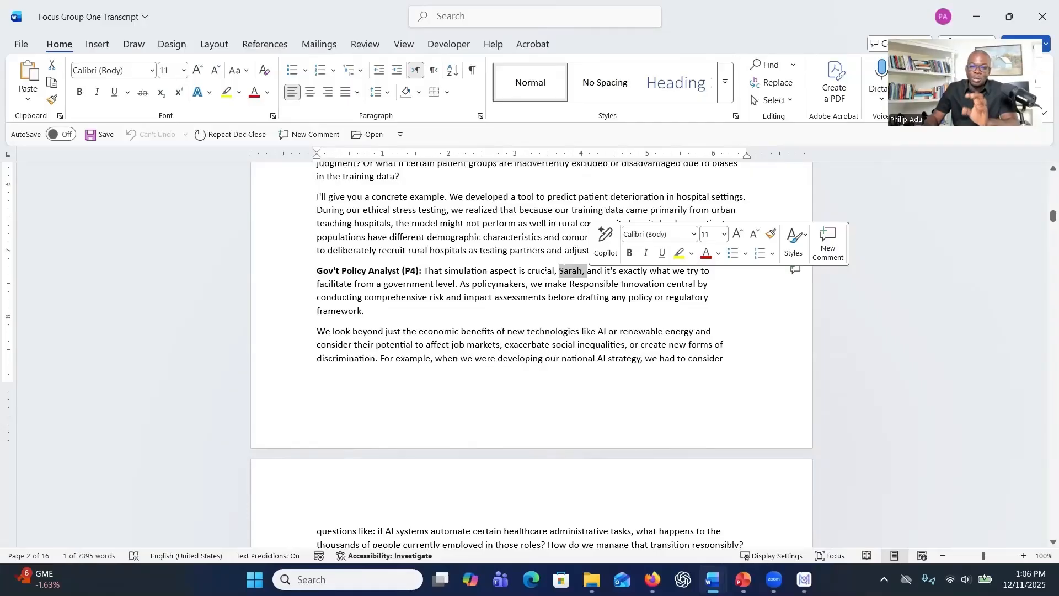
{"action": "scroll", "coordinate": [425, 282], "scroll_direction": "down", "scroll_amount": 10}
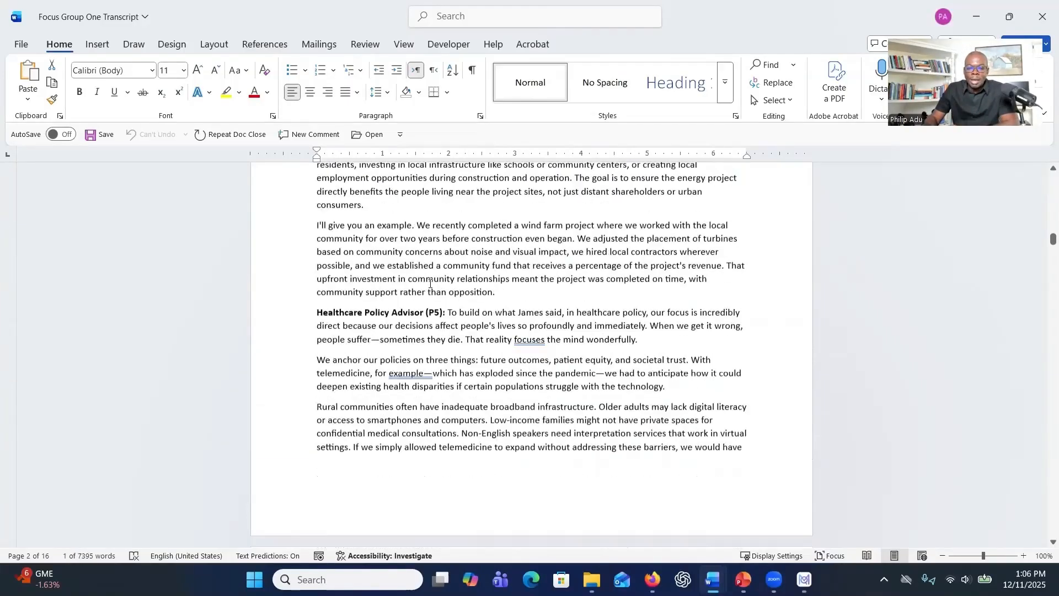
{"action": "scroll", "coordinate": [433, 284], "scroll_direction": "down", "scroll_amount": 20}
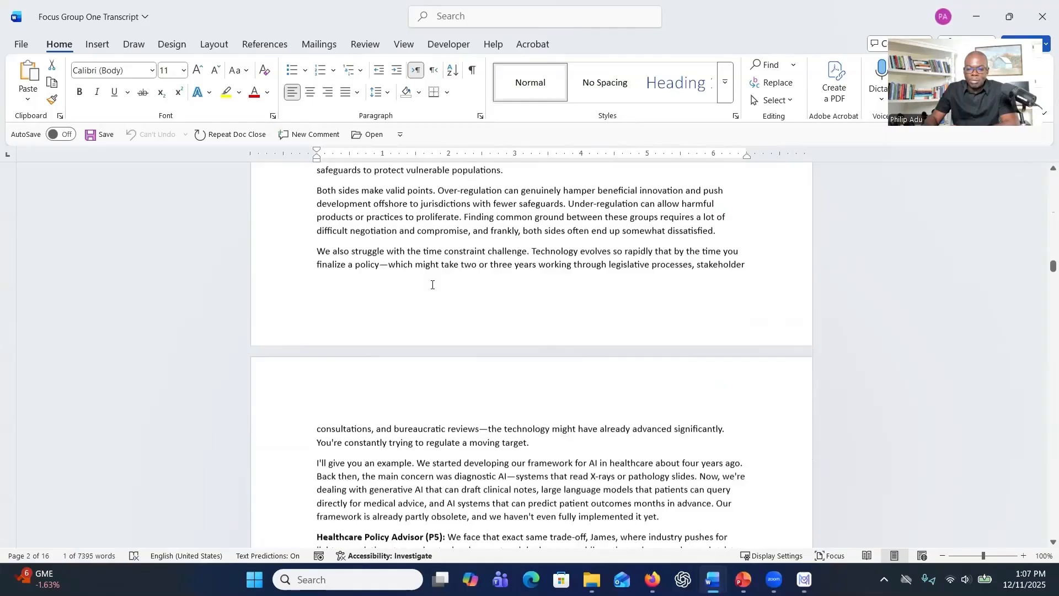
{"action": "scroll", "coordinate": [432, 286], "scroll_direction": "down", "scroll_amount": 6}
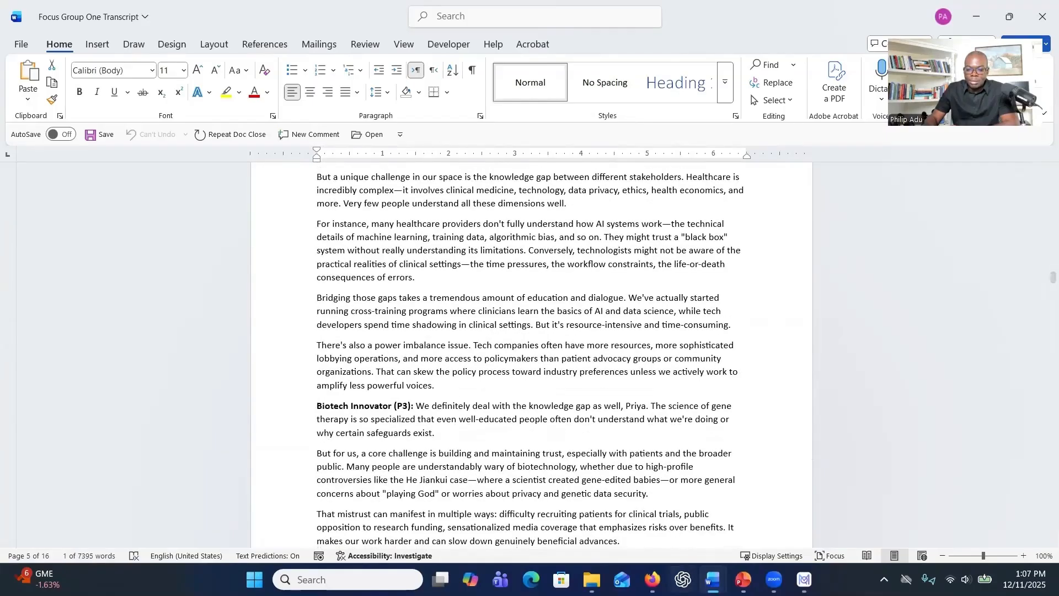
Switch to the Focus Group Two Transcript with editing enabled, and look through its participant descriptions for P6 to P10.
{"action": "mouse_move", "coordinate": [713, 580]}
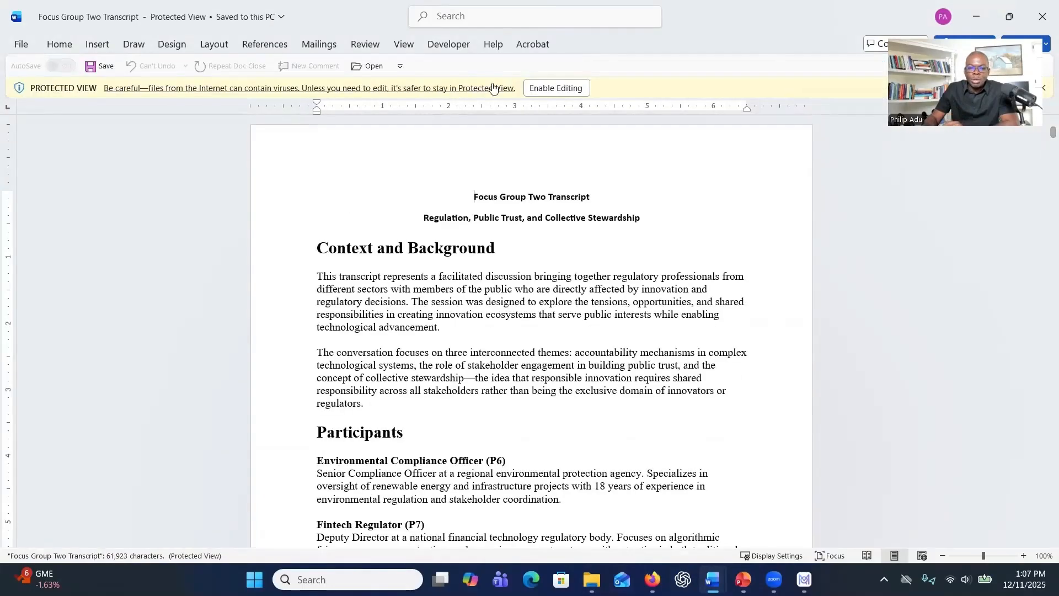
{"action": "left_click", "coordinate": [541, 89]}
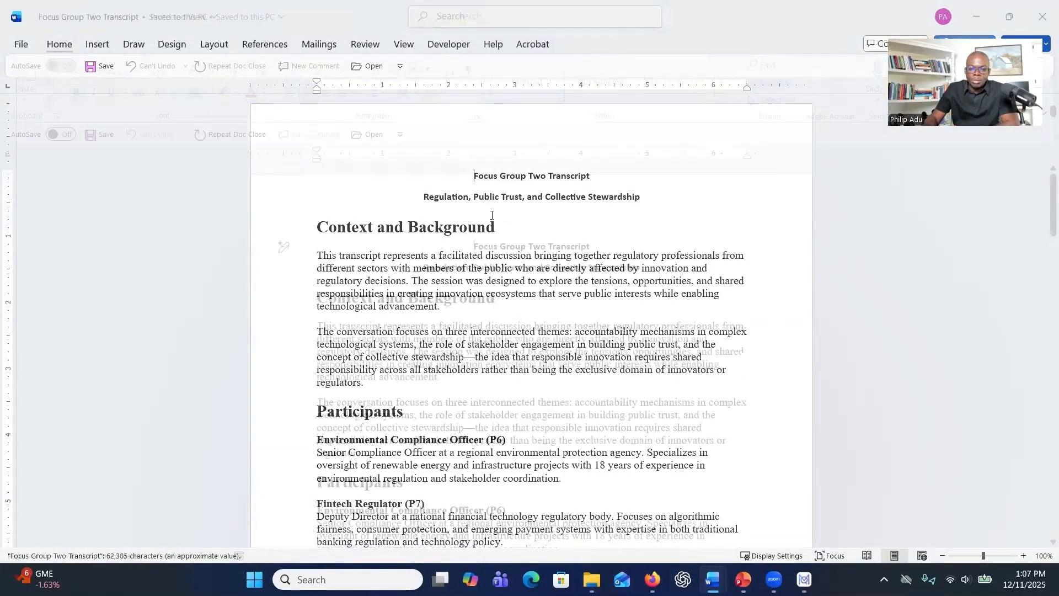
{"action": "scroll", "coordinate": [480, 224], "scroll_direction": "down", "scroll_amount": 8}
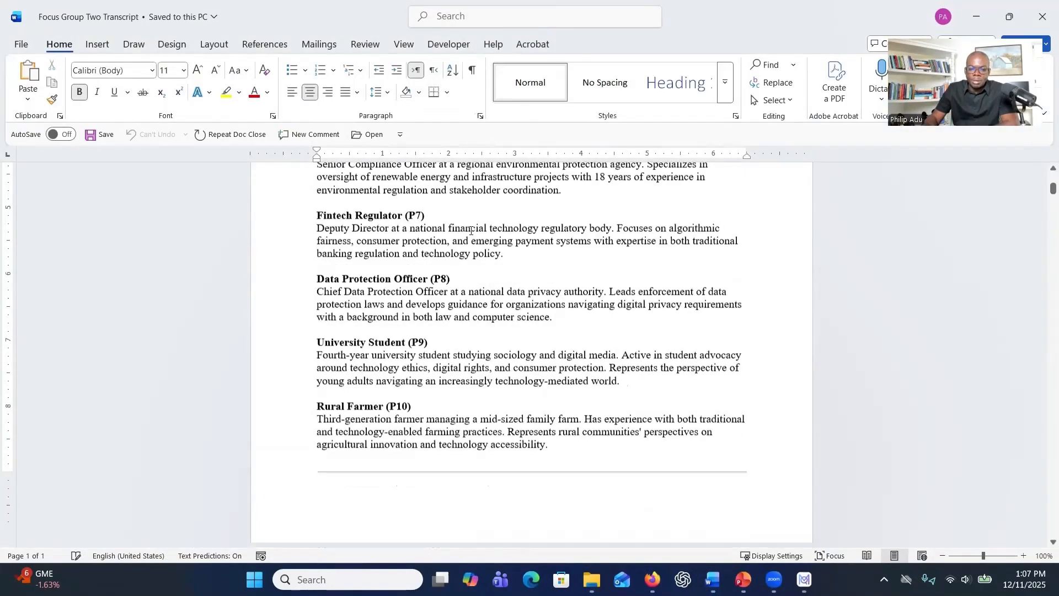
{"action": "scroll", "coordinate": [474, 237], "scroll_direction": "down", "scroll_amount": 6}
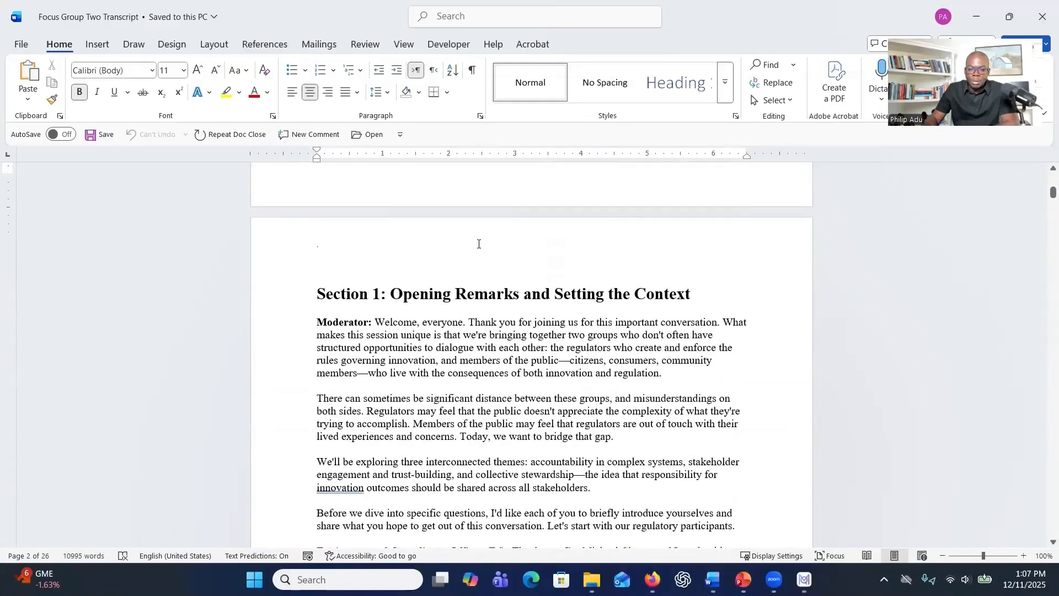
{"action": "scroll", "coordinate": [466, 253], "scroll_direction": "up", "scroll_amount": 1}
{"action": "scroll", "coordinate": [420, 271], "scroll_direction": "down", "scroll_amount": 4}
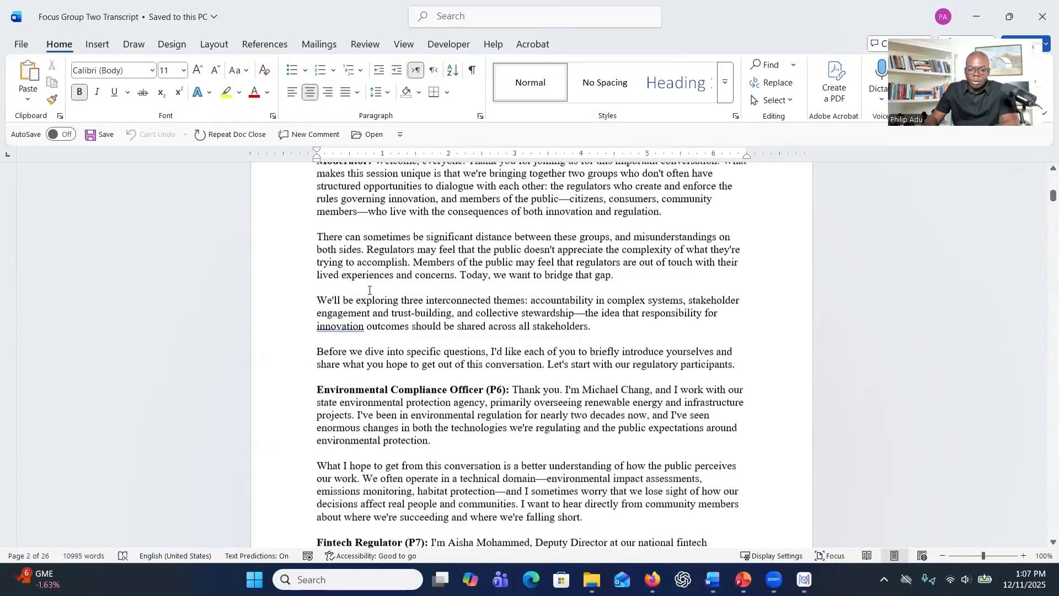
Examine the speaker labels and responses of the Environmental Compliance Officer (P6) and Fintech Regulator (P7) in Section 1.
{"action": "scroll", "coordinate": [517, 289], "scroll_direction": "down", "scroll_amount": 3}
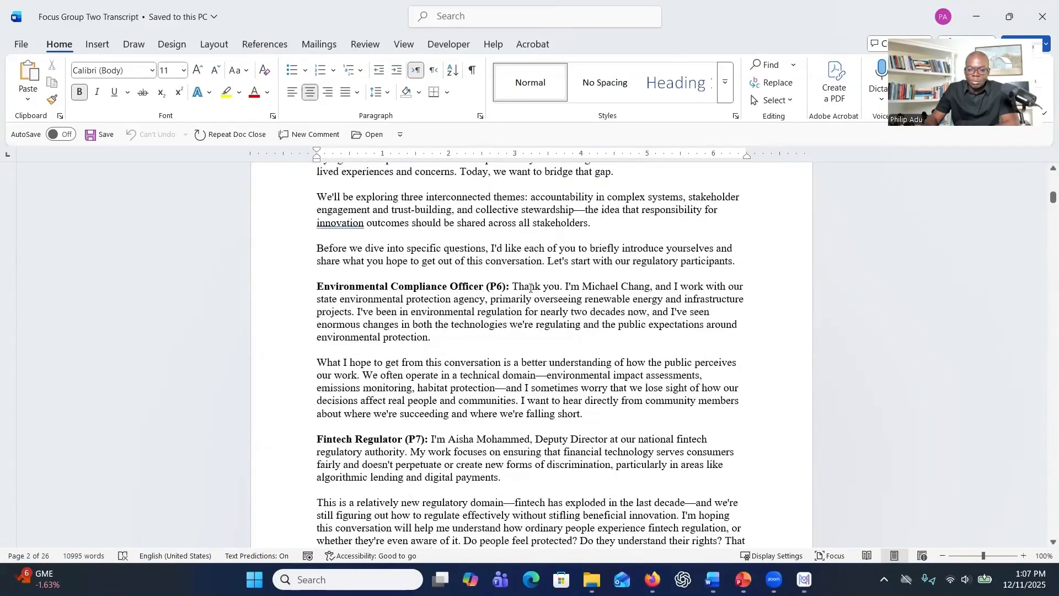
{"action": "left_click_drag", "start_coordinate": [512, 286], "coordinate": [612, 363]}
{"action": "scroll", "coordinate": [534, 357], "scroll_direction": "up", "scroll_amount": 8}
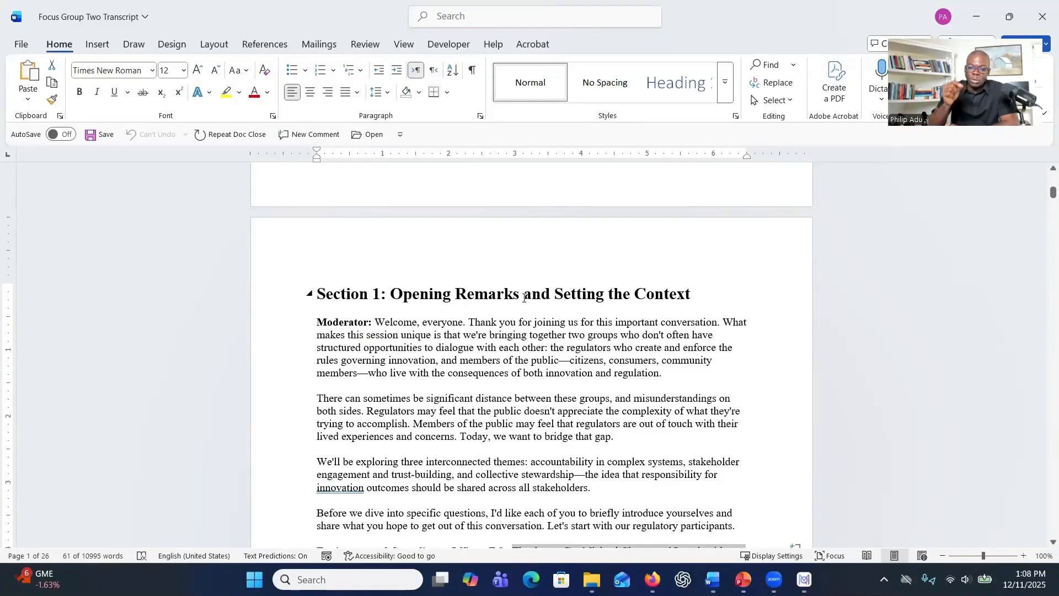
{"action": "scroll", "coordinate": [450, 325], "scroll_direction": "down", "scroll_amount": 1}
{"action": "scroll", "coordinate": [451, 325], "scroll_direction": "down", "scroll_amount": 8}
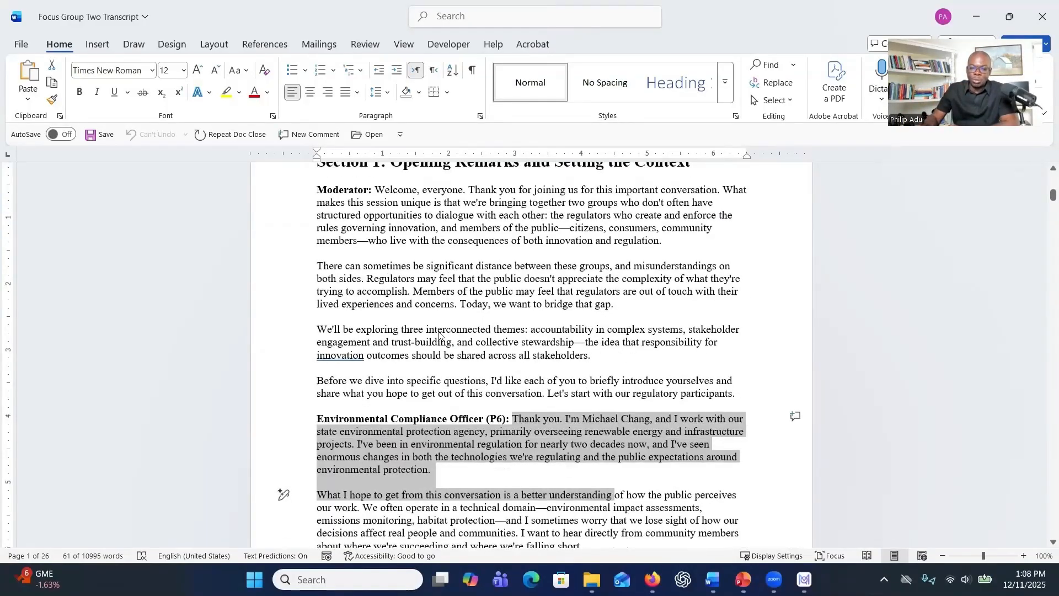
{"action": "scroll", "coordinate": [408, 330], "scroll_direction": "down", "scroll_amount": 2}
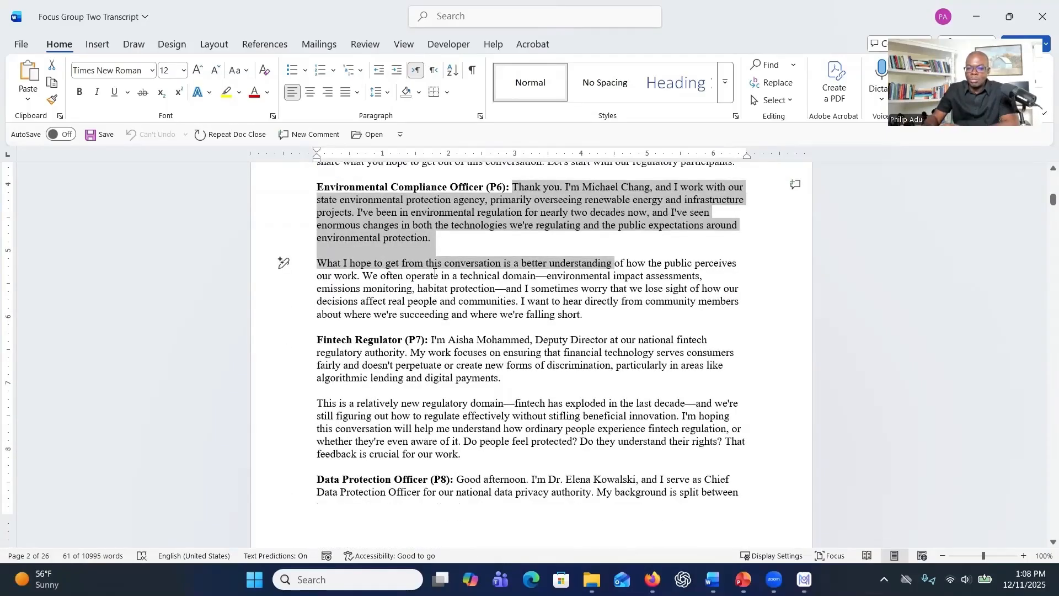
{"action": "scroll", "coordinate": [435, 274], "scroll_direction": "down", "scroll_amount": 2}
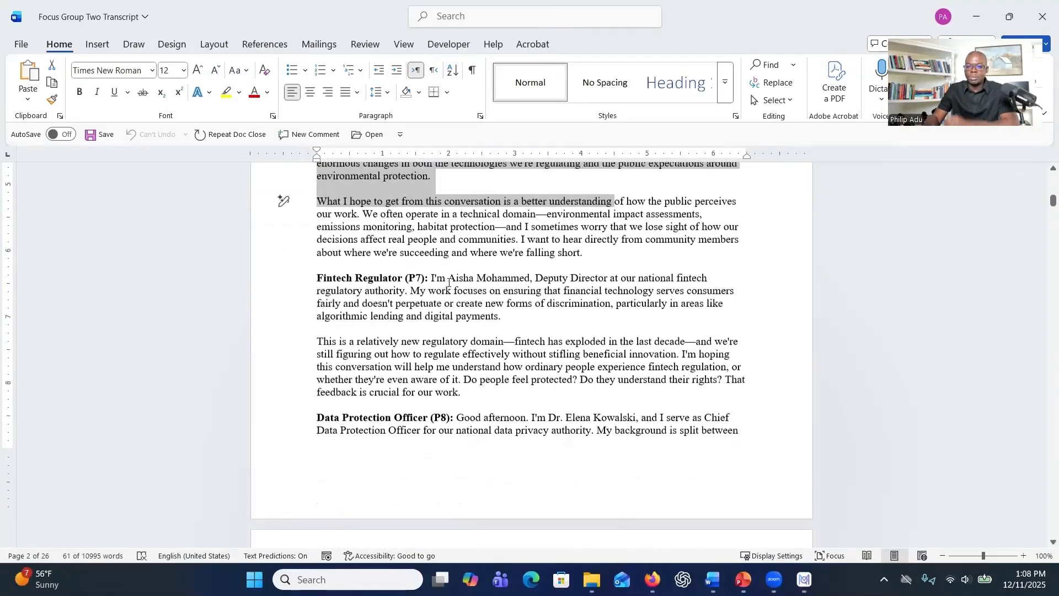
{"action": "left_click_drag", "start_coordinate": [536, 274], "coordinate": [544, 298]}
{"action": "left_click", "coordinate": [1043, 19]}
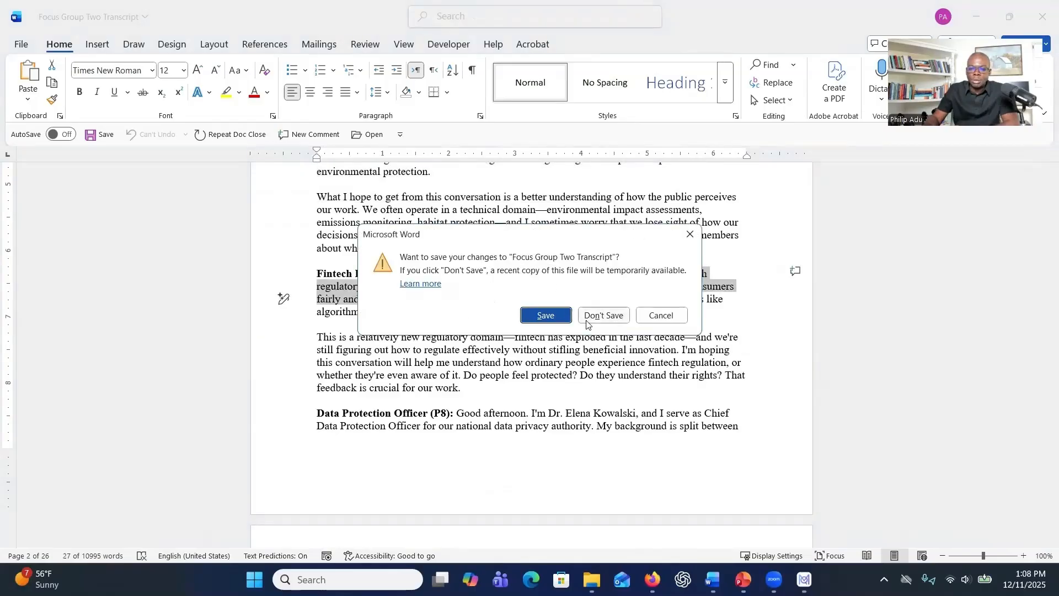
{"action": "left_click", "coordinate": [691, 235]}
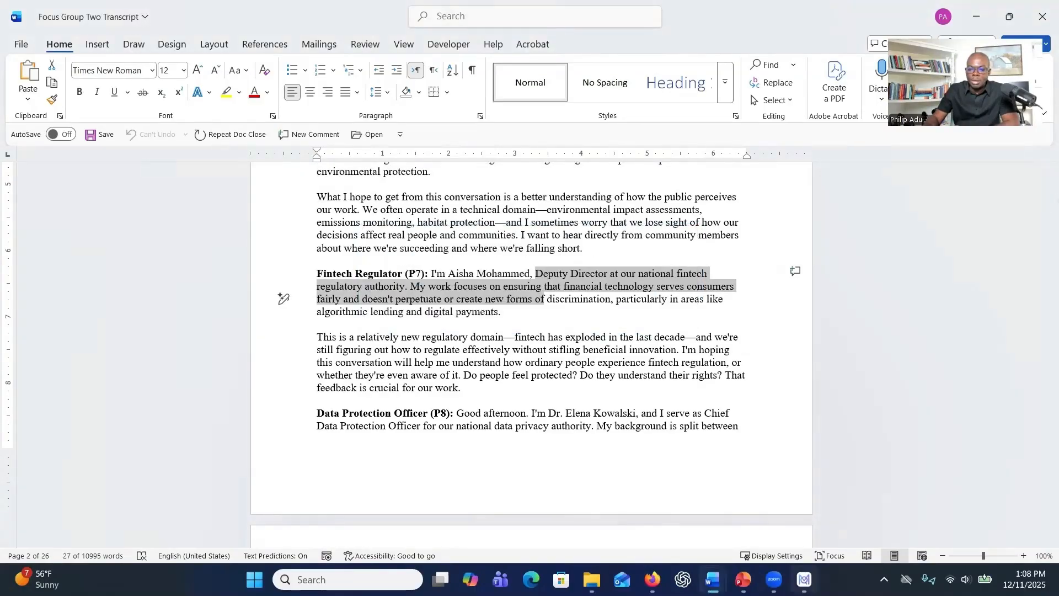
Switch to MAXQDA and create a new project named "Focus group Project" on the Desktop.
{"action": "left_click", "coordinate": [805, 579]}
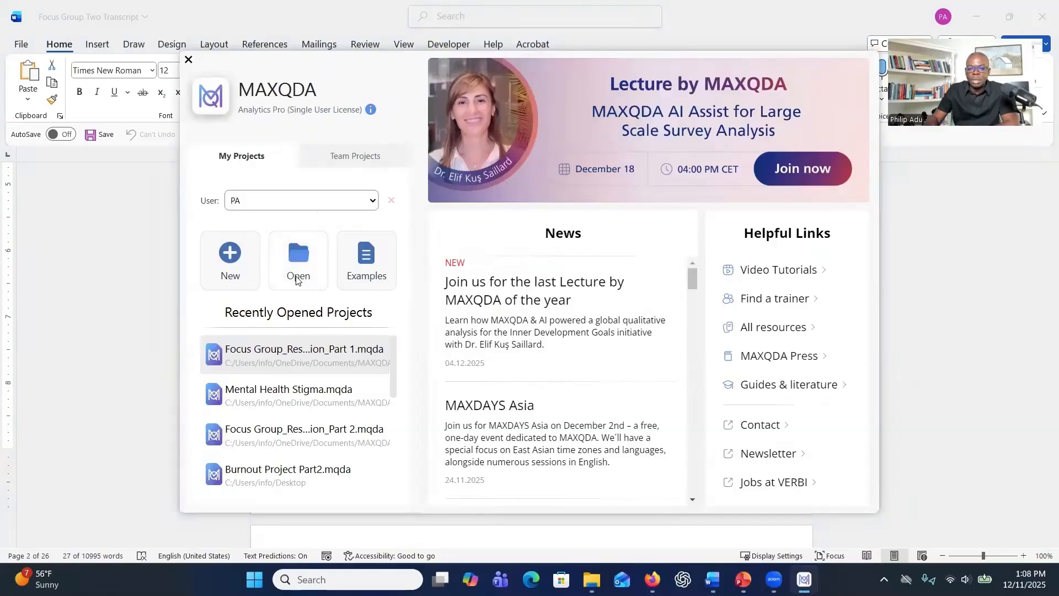
{"action": "left_click", "coordinate": [246, 270]}
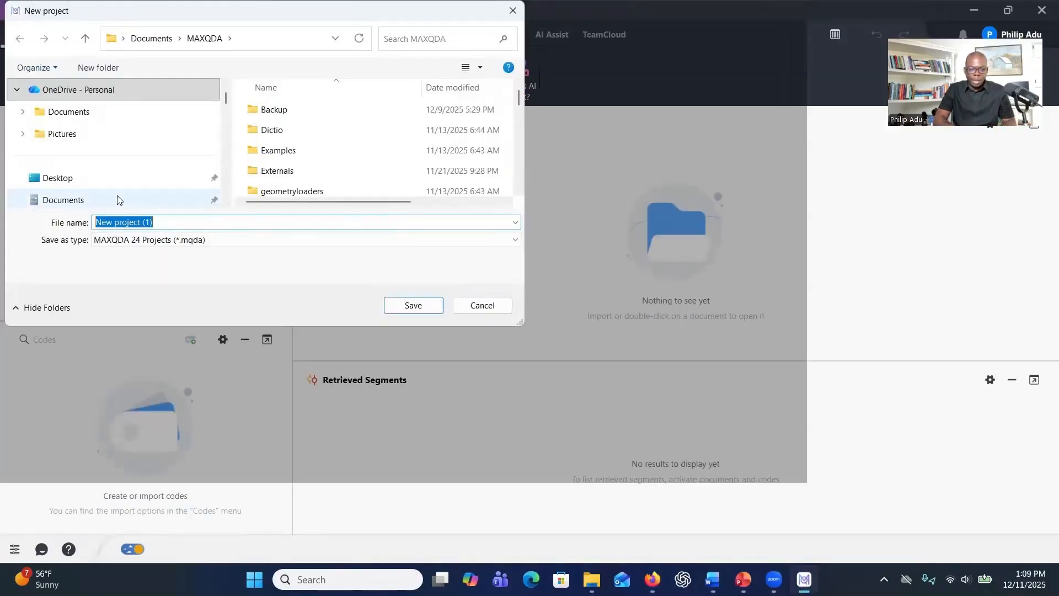
{"action": "type", "text": "Focus group Project"}
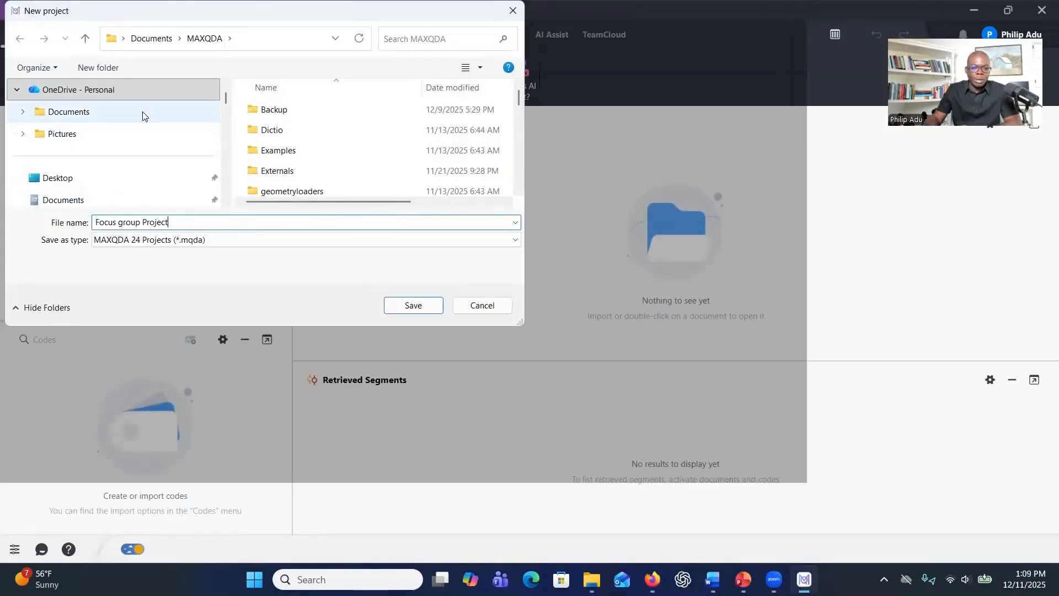
{"action": "left_click", "coordinate": [79, 186]}
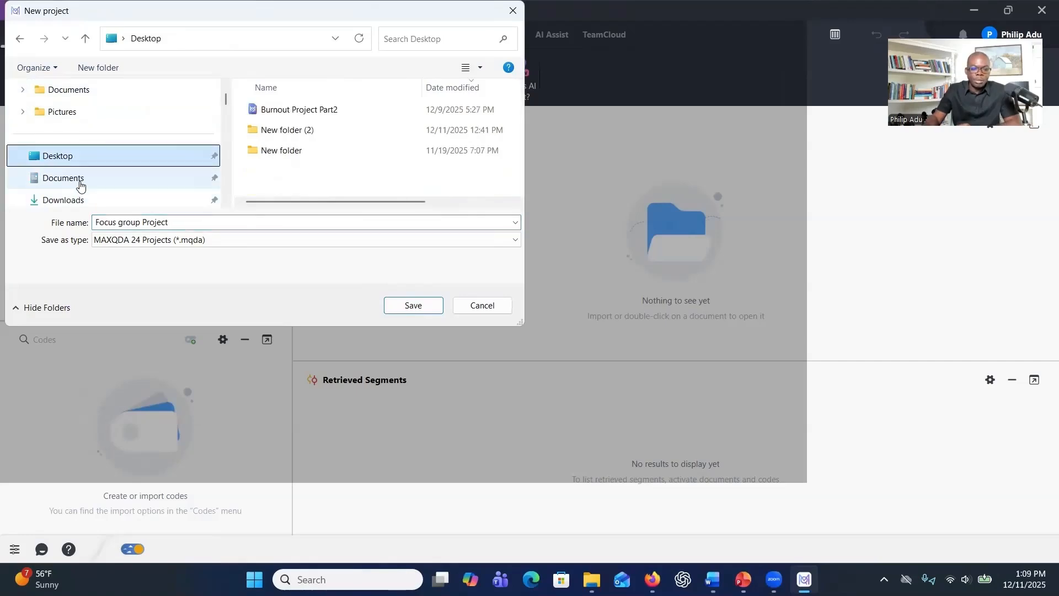
{"action": "left_click", "coordinate": [411, 305]}
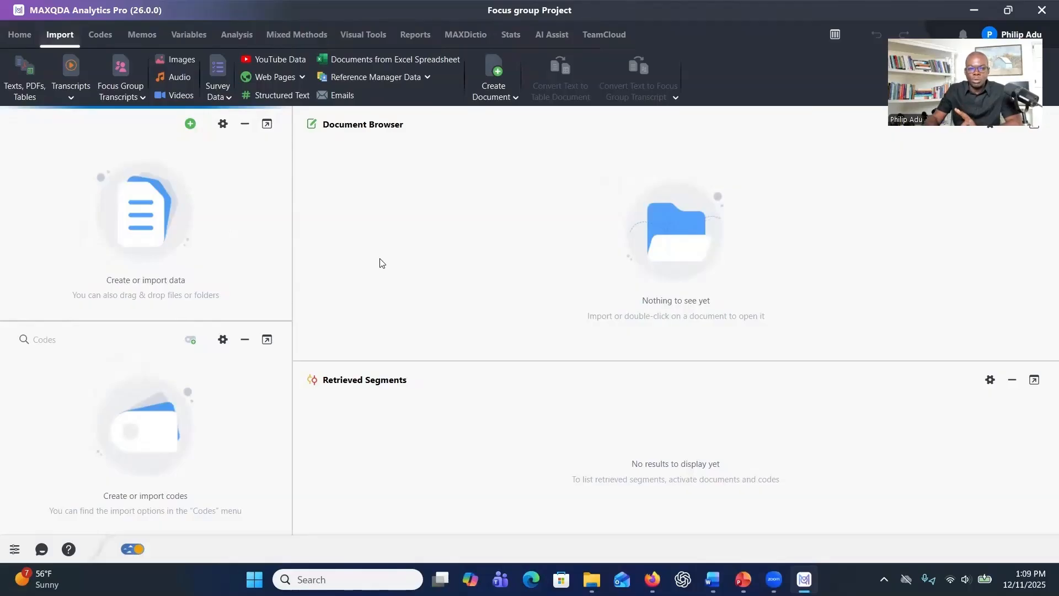
Import Focus Group One Transcript and Focus Group Two Transcript together as focus group transcripts without timestamps.
{"action": "left_click", "coordinate": [190, 123]}
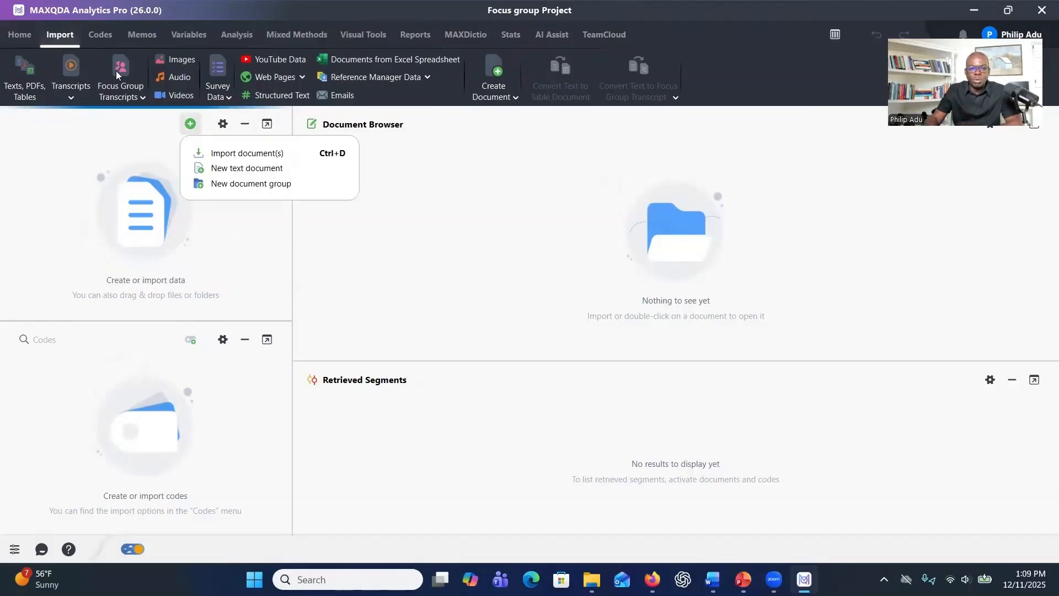
{"action": "left_click", "coordinate": [113, 98]}
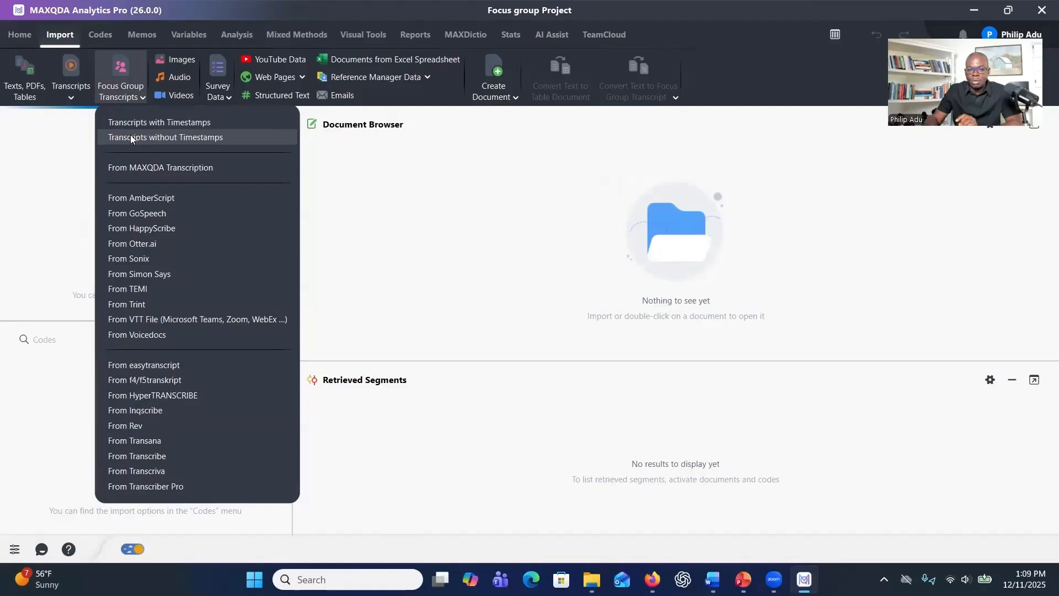
{"action": "left_click", "coordinate": [131, 138]}
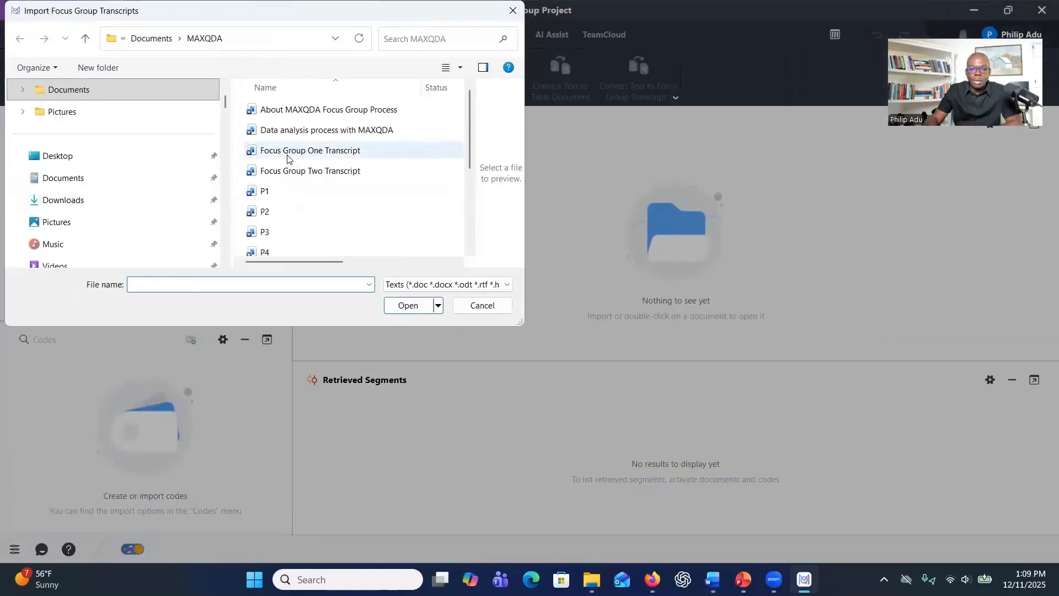
{"action": "left_click", "coordinate": [287, 157]}
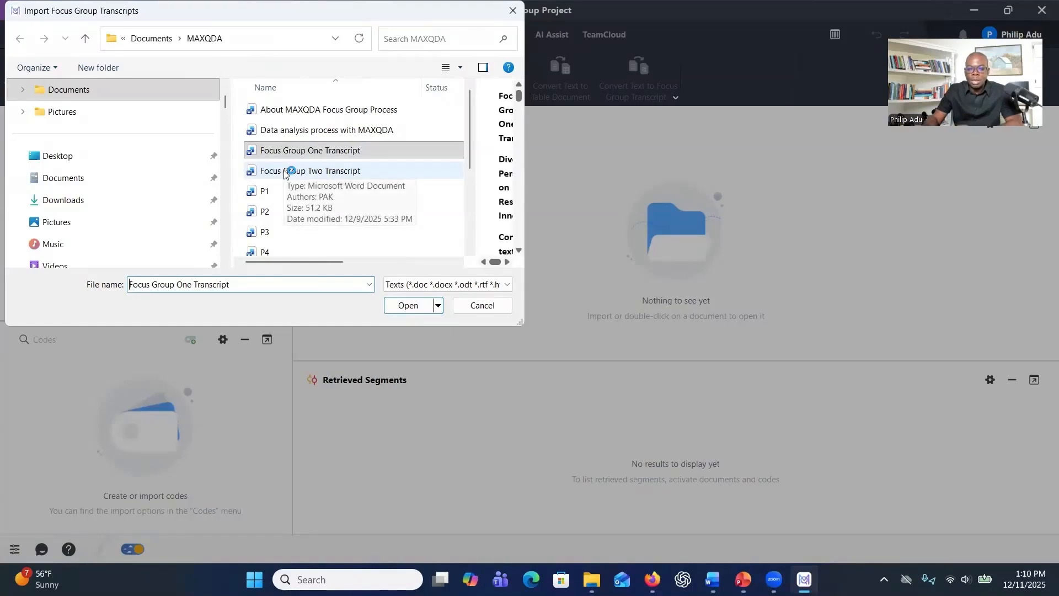
{"action": "left_click", "coordinate": [294, 172], "text": "ctrl"}
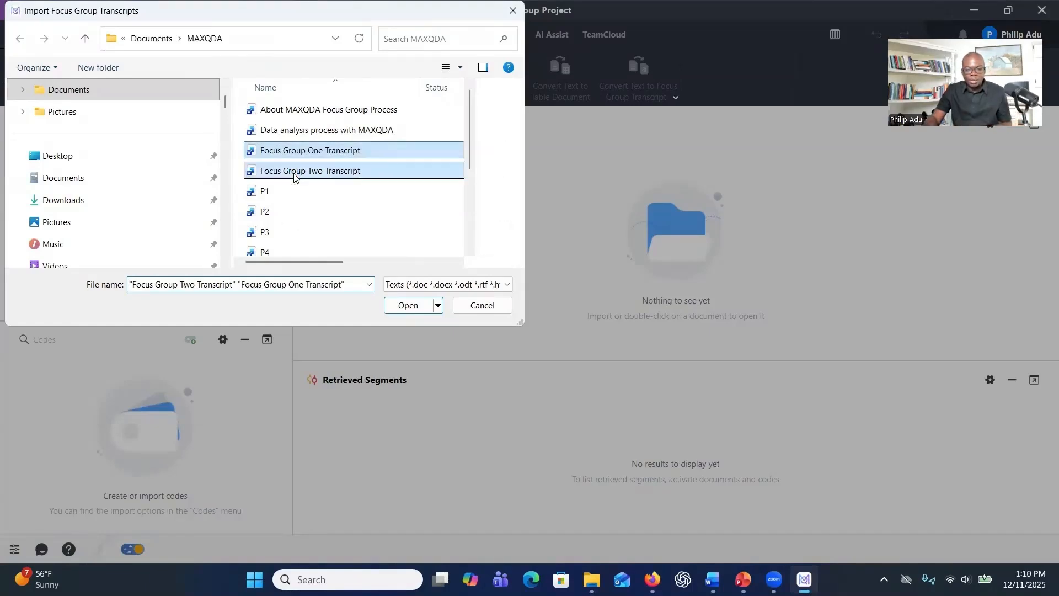
{"action": "left_click", "coordinate": [403, 306]}
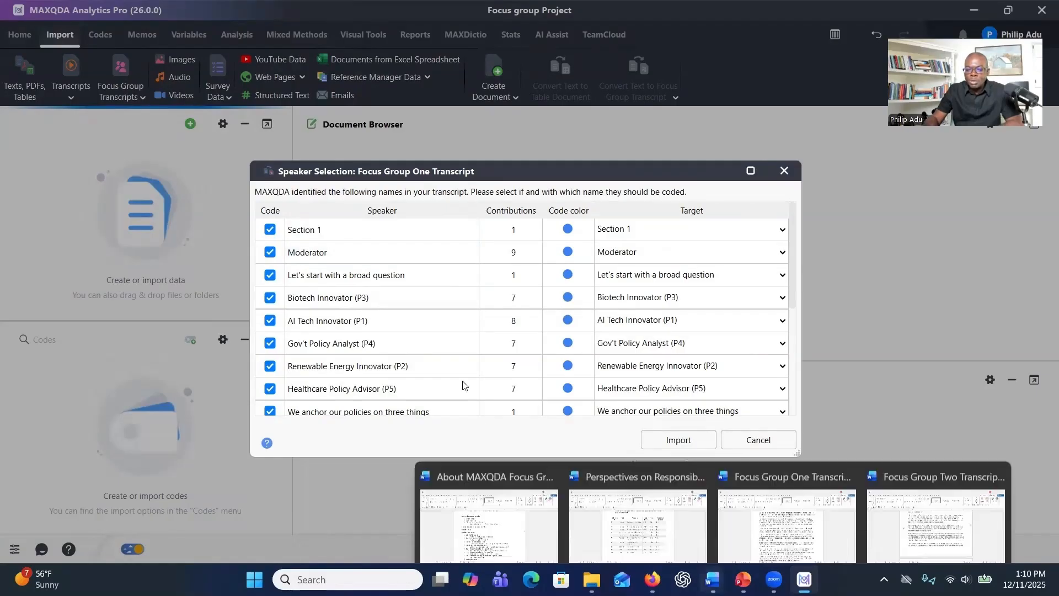
Switch to the Focus Group One Transcript in Word and examine the AI Tech Innovator (P1) speaker label and the Section 2 heading.
{"action": "mouse_move", "coordinate": [712, 579]}
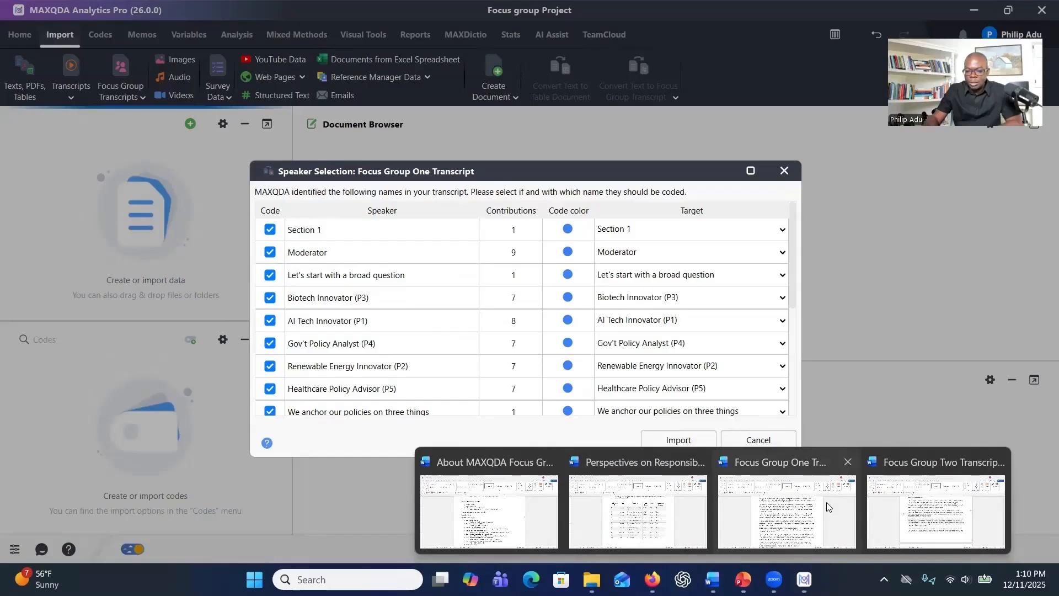
{"action": "left_click", "coordinate": [795, 520]}
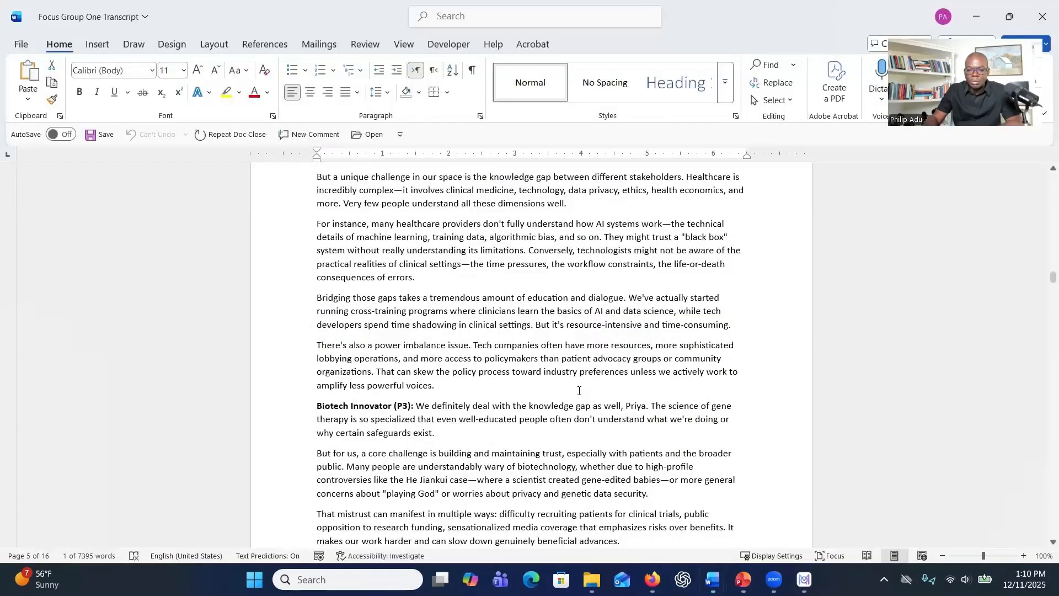
{"action": "scroll", "coordinate": [579, 391], "scroll_direction": "up", "scroll_amount": 10}
{"action": "scroll", "coordinate": [588, 355], "scroll_direction": "up", "scroll_amount": 3}
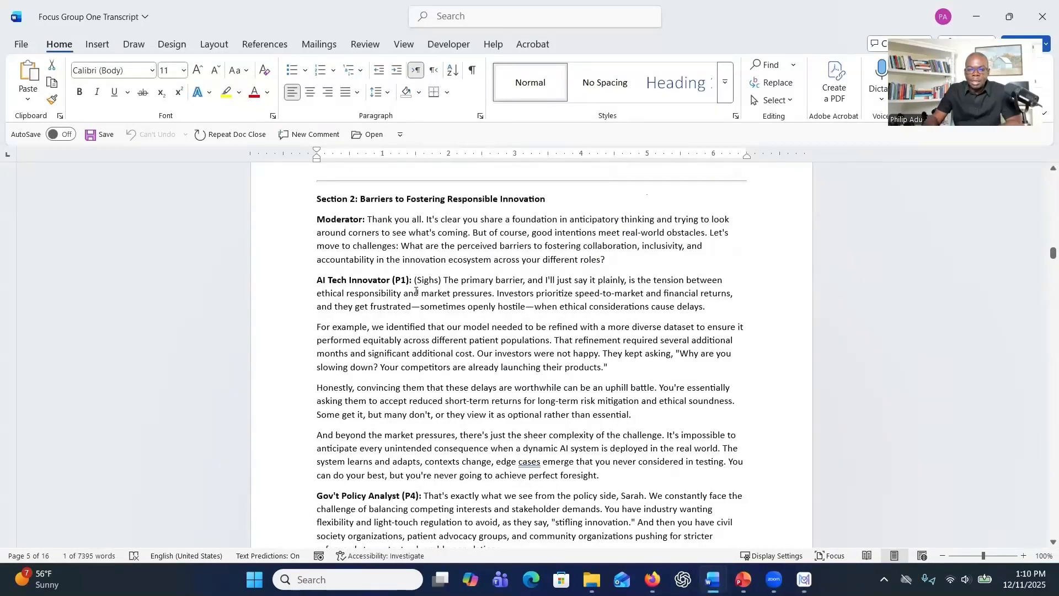
{"action": "left_click_drag", "start_coordinate": [408, 288], "coordinate": [325, 288]}
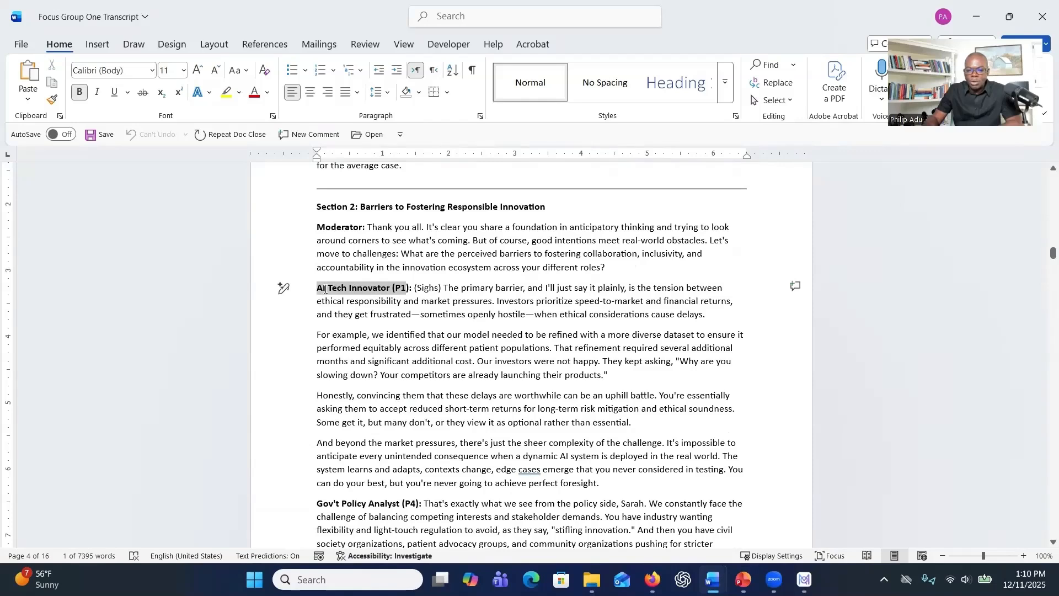
{"action": "left_click_drag", "start_coordinate": [326, 289], "coordinate": [325, 288]}
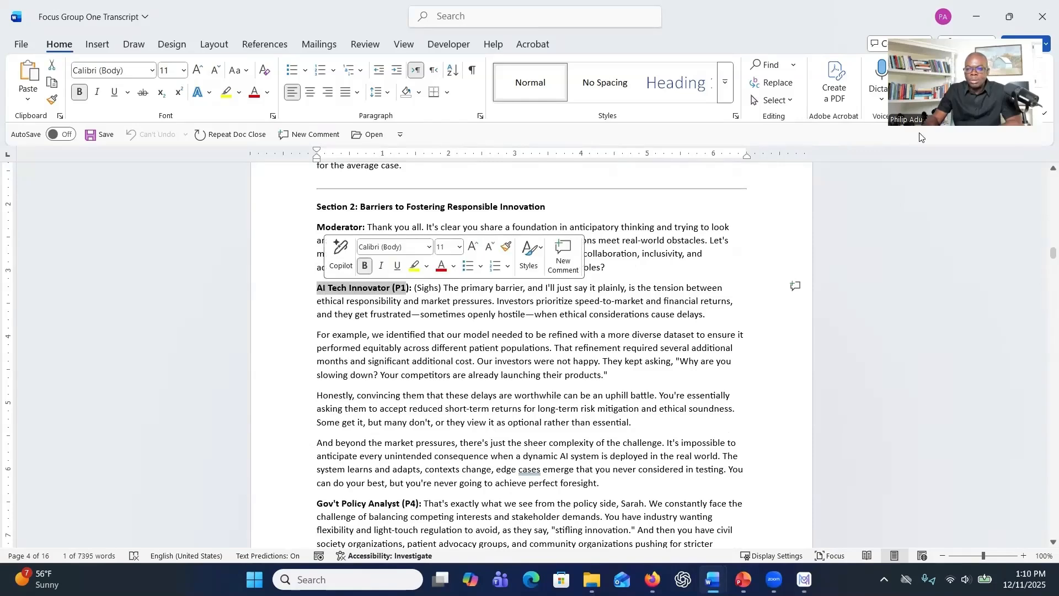
{"action": "scroll", "coordinate": [313, 304], "scroll_direction": "up", "scroll_amount": 3}
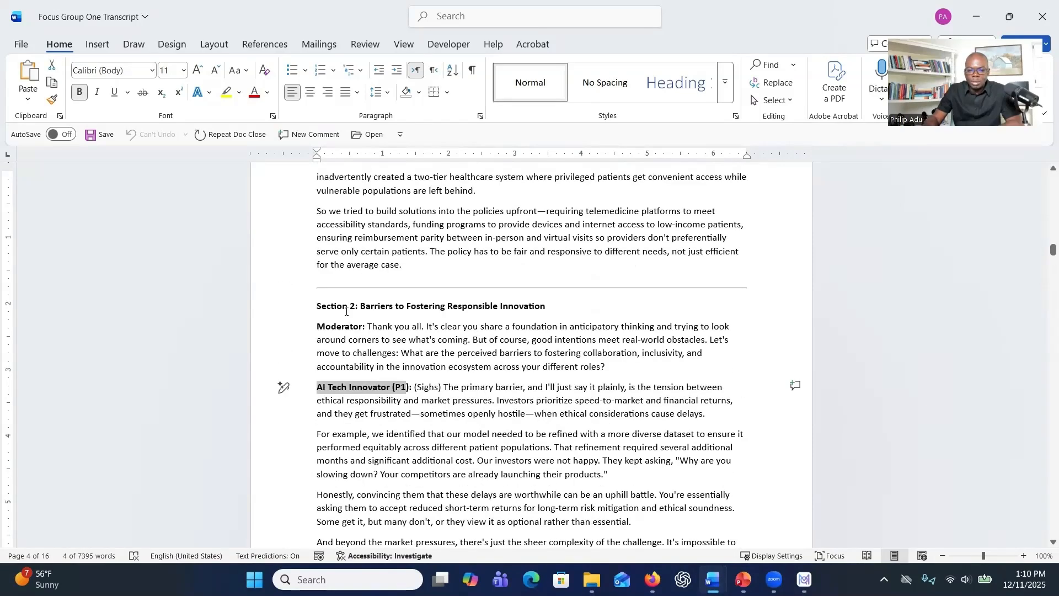
{"action": "left_click_drag", "start_coordinate": [346, 310], "coordinate": [362, 313]}
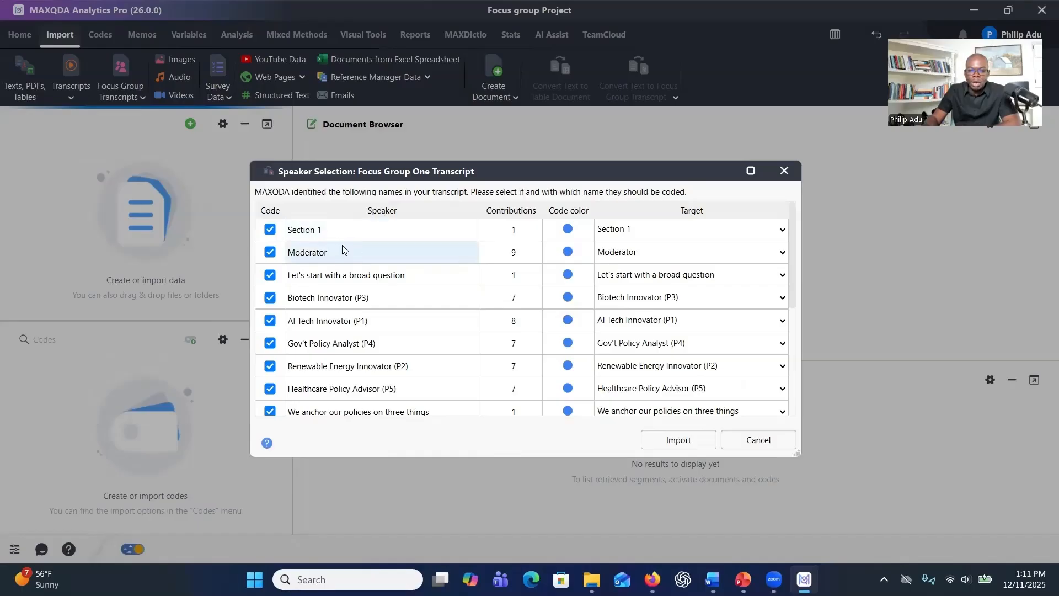
Back in MAXQDA, exclude Section 1, Moderator and "Let's start with a broad question" from the speakers coded for Focus Group One.
{"action": "left_click", "coordinate": [270, 230]}
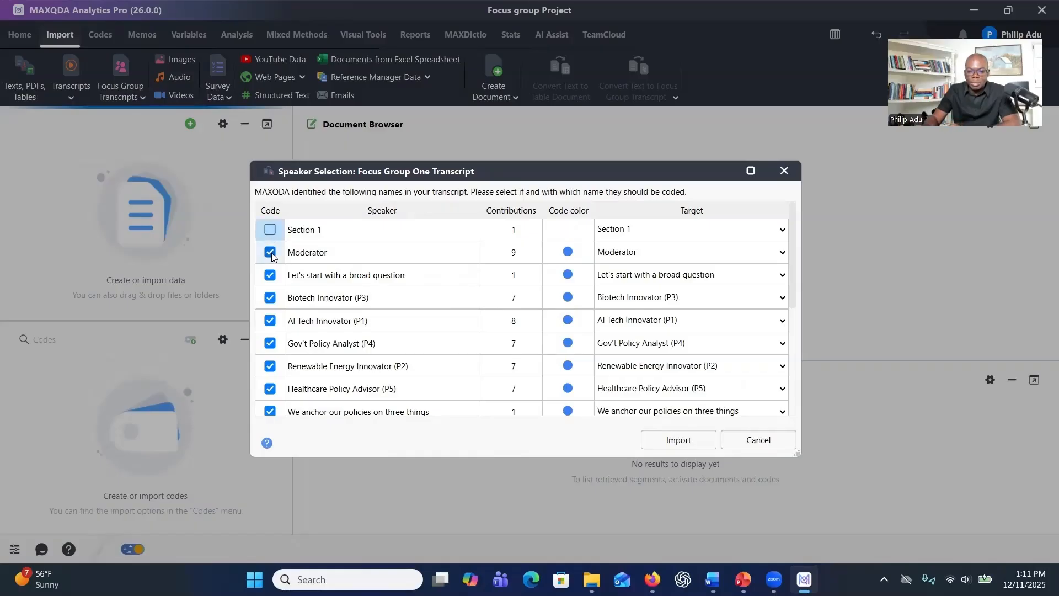
{"action": "left_click", "coordinate": [270, 252]}
{"action": "left_click", "coordinate": [271, 253]}
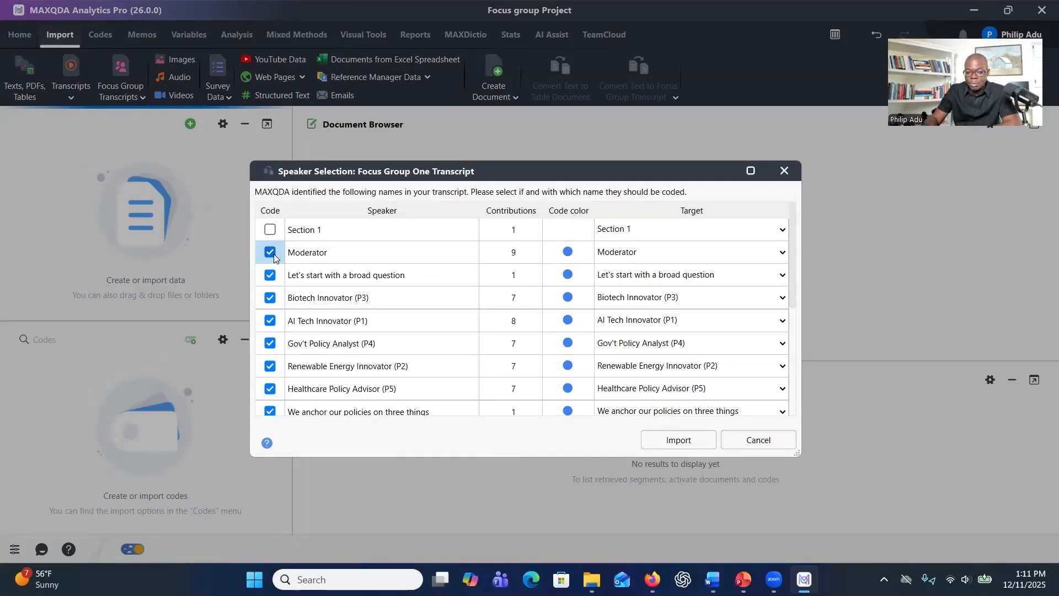
{"action": "left_click", "coordinate": [270, 276]}
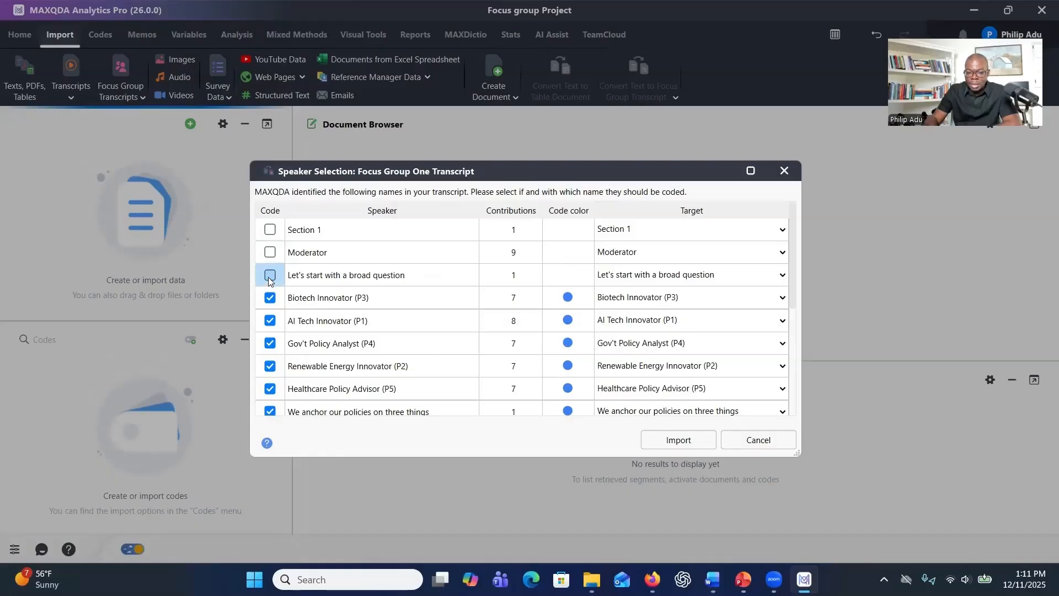
{"action": "scroll", "coordinate": [294, 317], "scroll_direction": "down", "scroll_amount": 1}
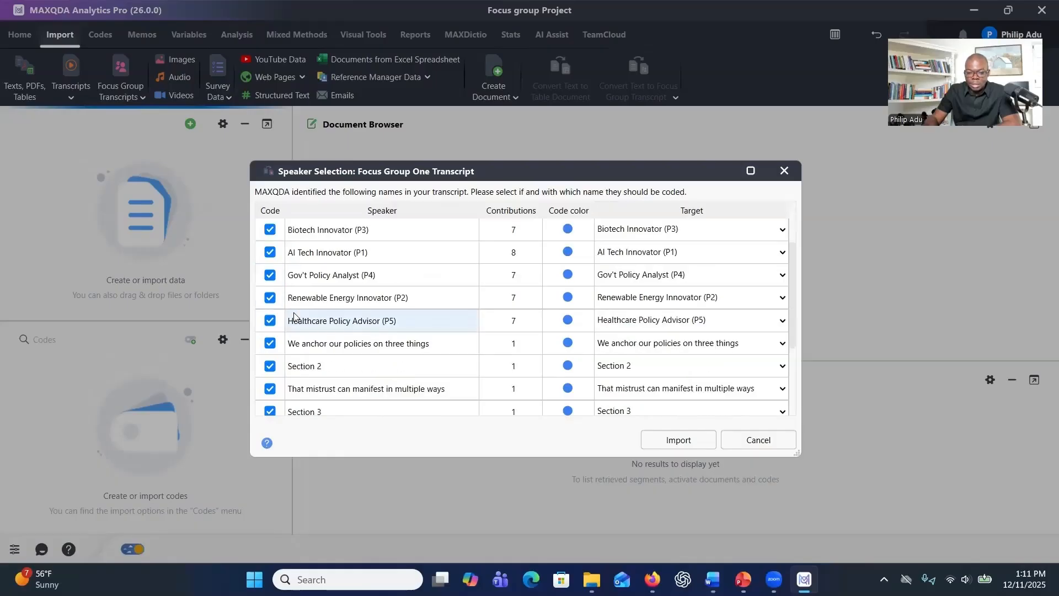
{"action": "scroll", "coordinate": [294, 317], "scroll_direction": "up", "scroll_amount": 1}
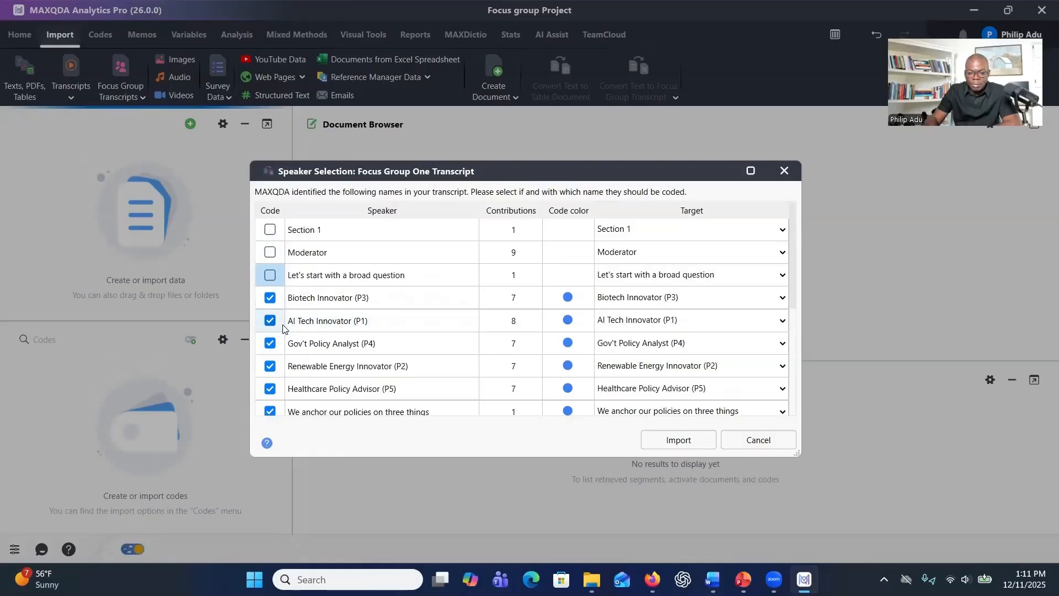
Exclude Sections 2 to 6 and the remaining sentence fragments from coding, and import Focus Group One Transcript with only speakers P1 to P5.
{"action": "scroll", "coordinate": [285, 327], "scroll_direction": "down", "scroll_amount": 1}
{"action": "scroll", "coordinate": [323, 355], "scroll_direction": "down", "scroll_amount": 1}
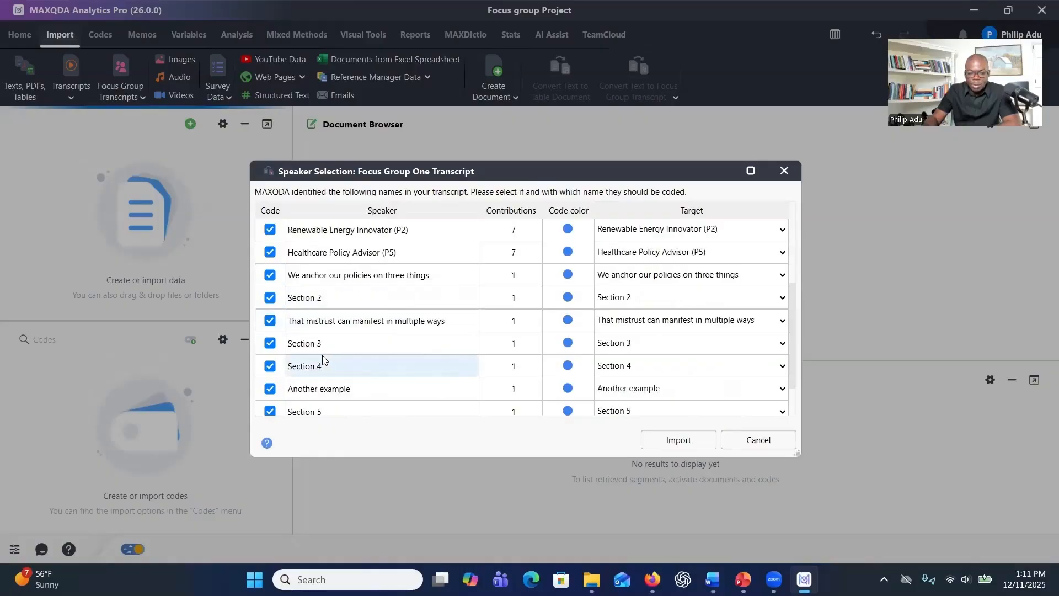
{"action": "left_click", "coordinate": [272, 343]}
{"action": "left_click", "coordinate": [272, 300]}
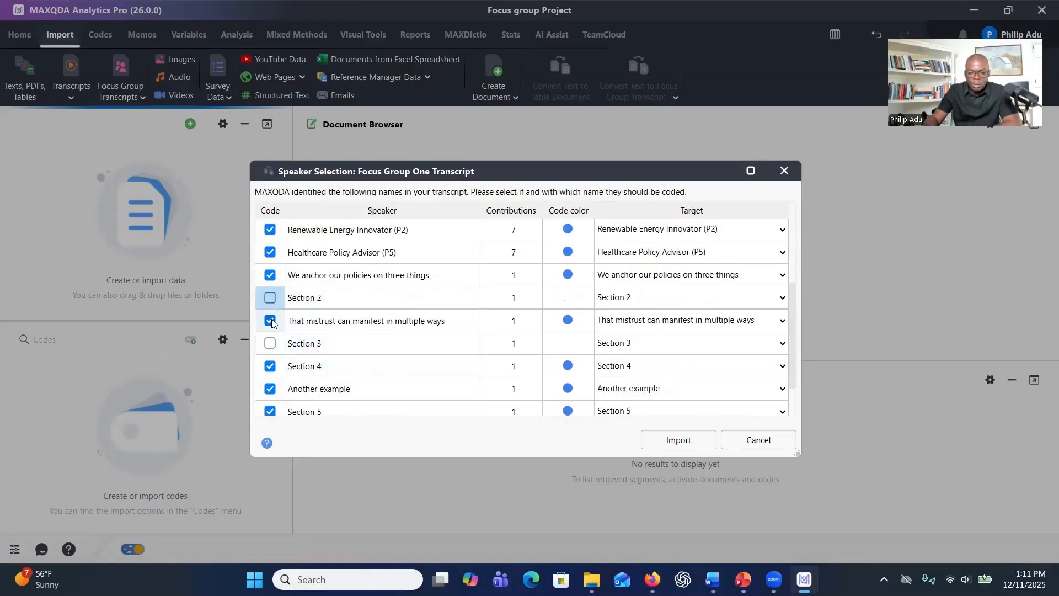
{"action": "left_click", "coordinate": [272, 321]}
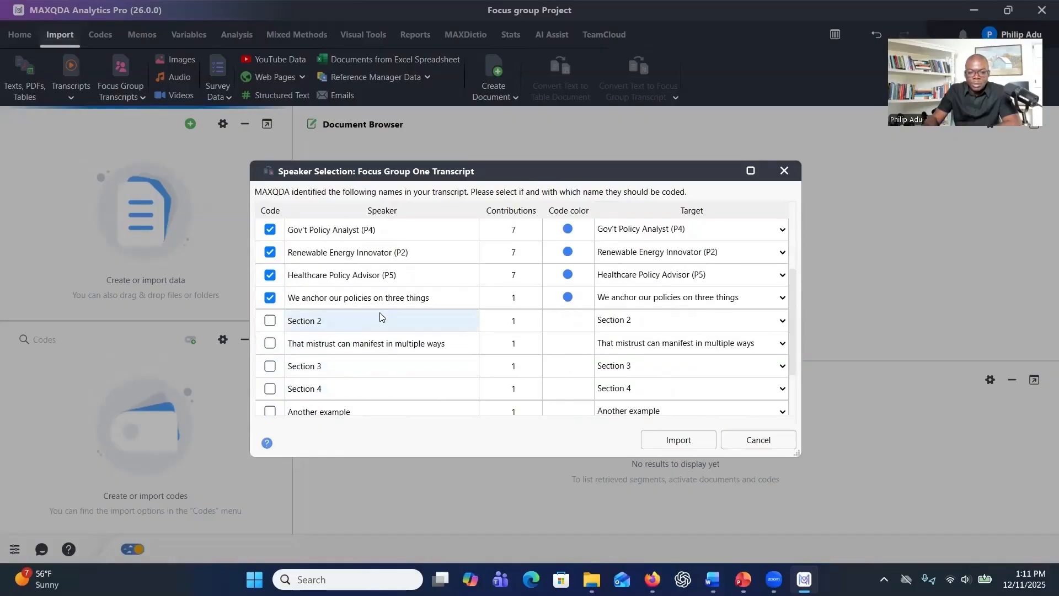
{"action": "scroll", "coordinate": [380, 313], "scroll_direction": "up", "scroll_amount": 1}
{"action": "scroll", "coordinate": [370, 320], "scroll_direction": "down", "scroll_amount": 2}
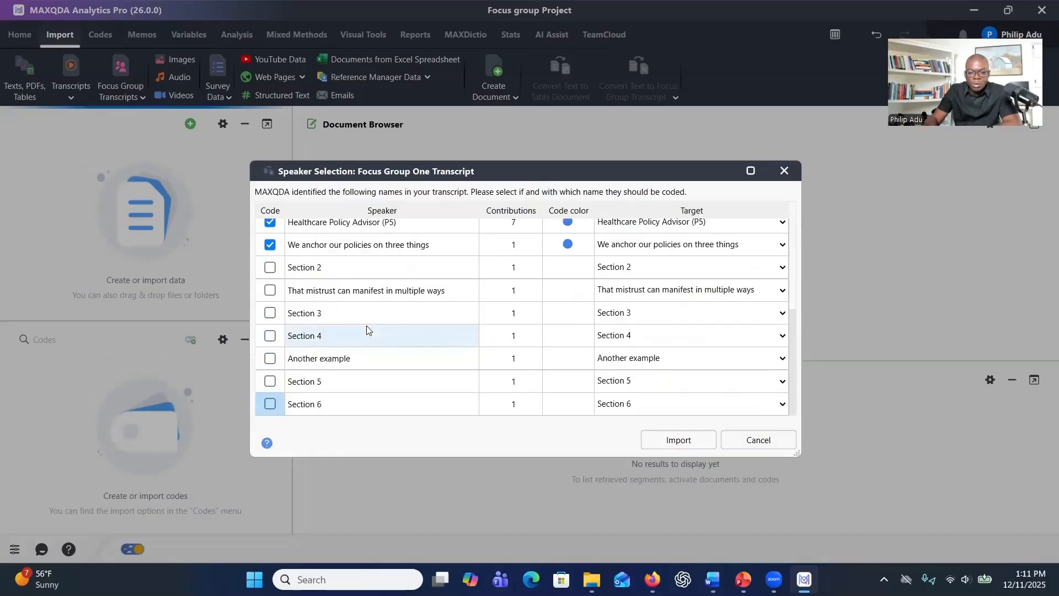
{"action": "scroll", "coordinate": [368, 325], "scroll_direction": "up", "scroll_amount": 2}
{"action": "scroll", "coordinate": [367, 325], "scroll_direction": "down", "scroll_amount": 2}
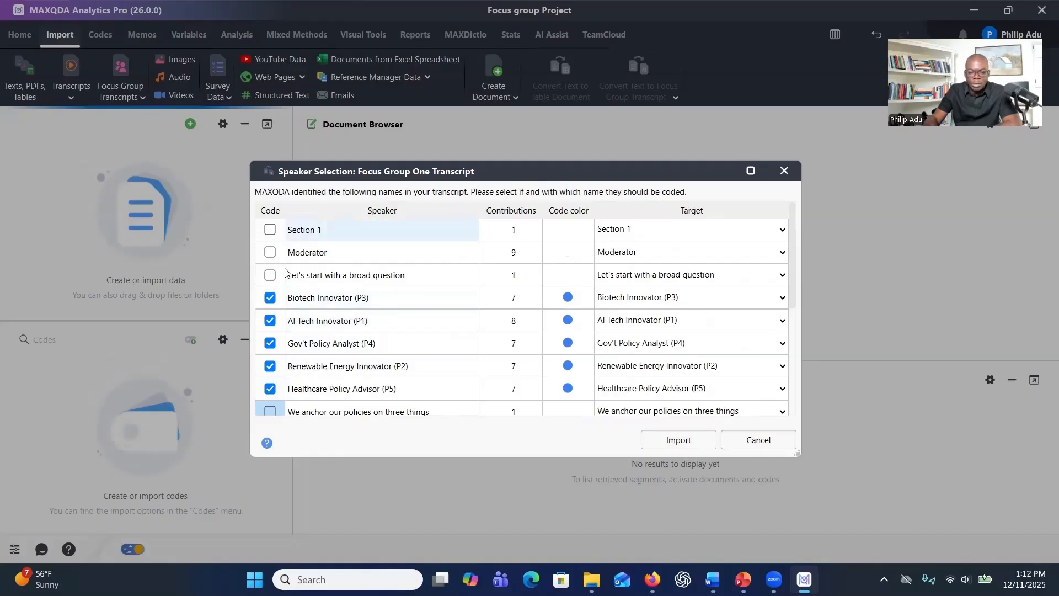
{"action": "left_click", "coordinate": [656, 440]}
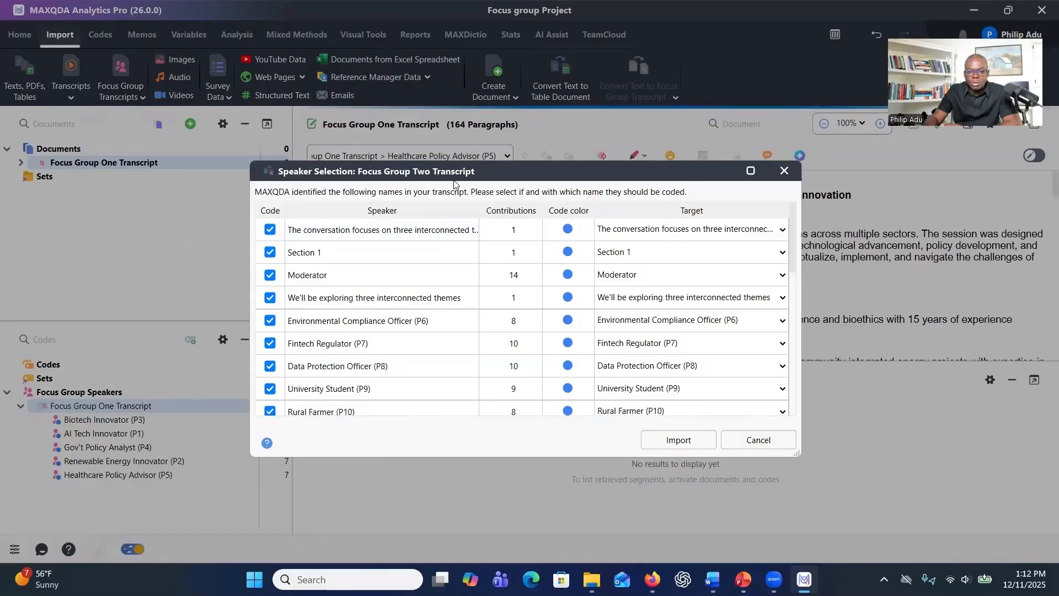
For Focus Group Two, exclude "The conversation focuses on three interconnected...", Section 1, Moderator and "We'll be exploring three interconnected themes" from coding.
{"action": "left_click", "coordinate": [270, 229]}
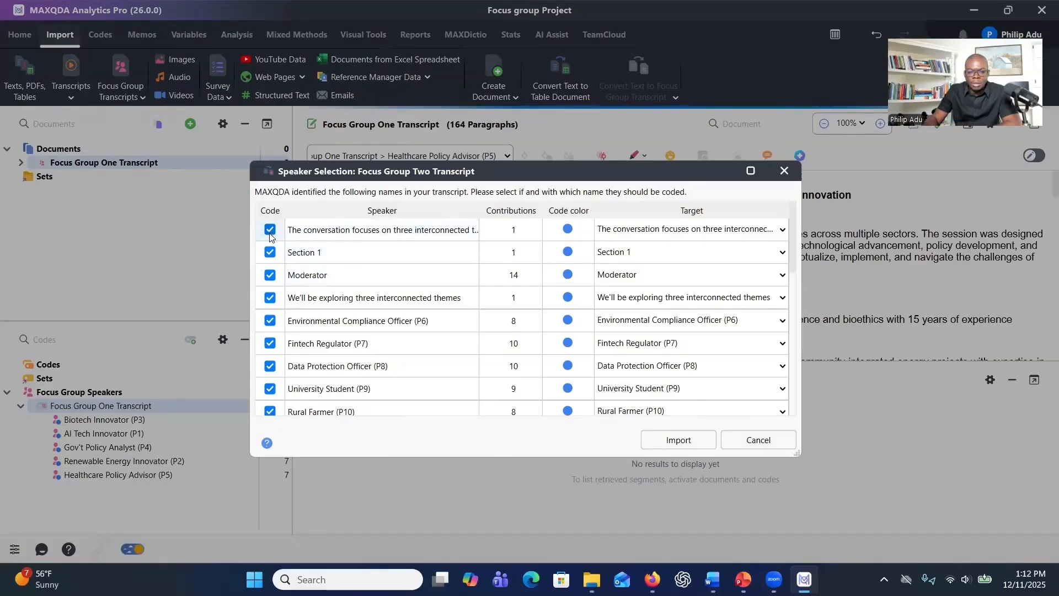
{"action": "left_click", "coordinate": [270, 251]}
{"action": "left_click", "coordinate": [270, 275]}
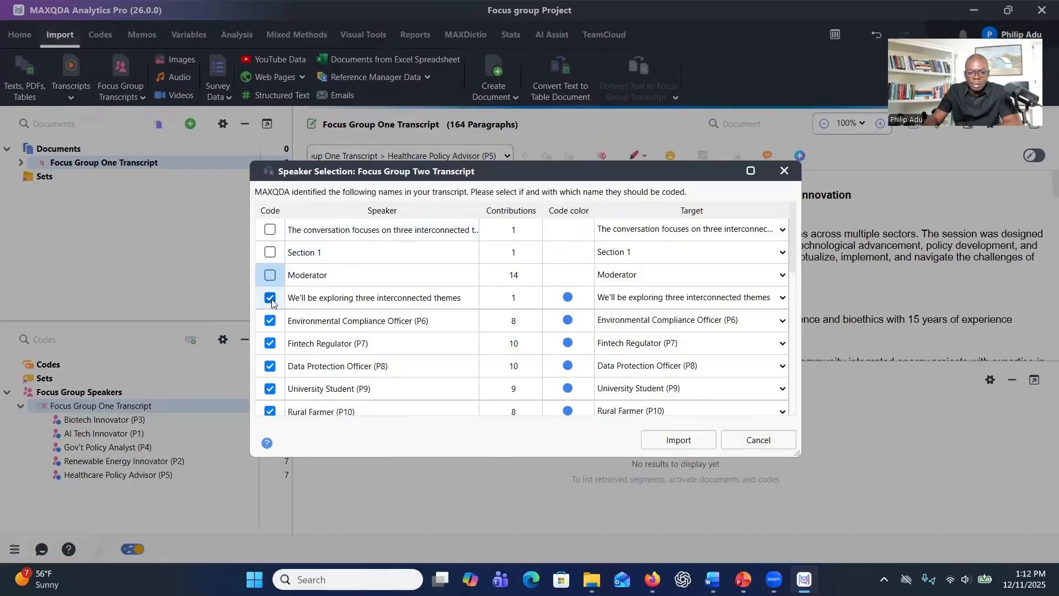
{"action": "left_click", "coordinate": [270, 298]}
Exclude every entry listed below Rural Farmer (P10) from coding, including Section 2 onwards and sentence fragments such as "We try to frame it differently".
{"action": "scroll", "coordinate": [324, 329], "scroll_direction": "down", "scroll_amount": 1}
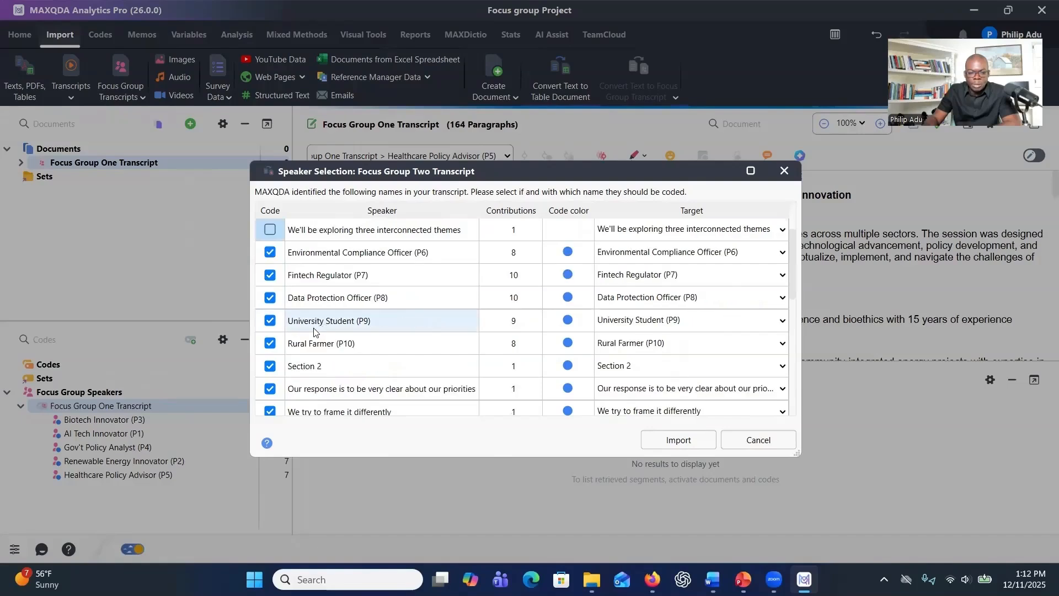
{"action": "left_click", "coordinate": [269, 366]}
{"action": "left_click", "coordinate": [270, 412]}
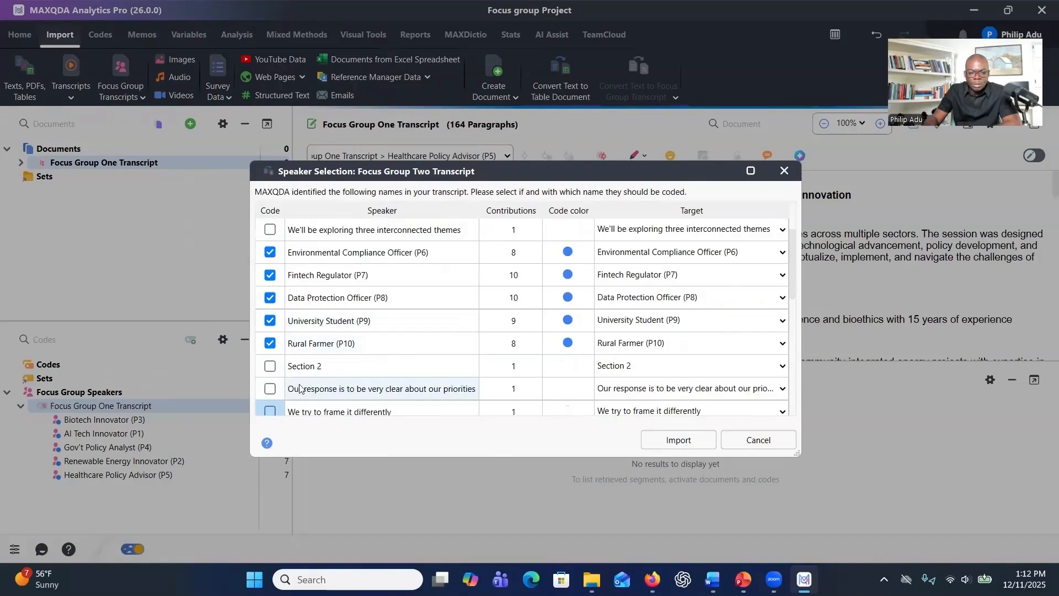
{"action": "scroll", "coordinate": [268, 331], "scroll_direction": "down", "scroll_amount": 4}
{"action": "left_click", "coordinate": [270, 230]}
{"action": "left_click", "coordinate": [270, 252]}
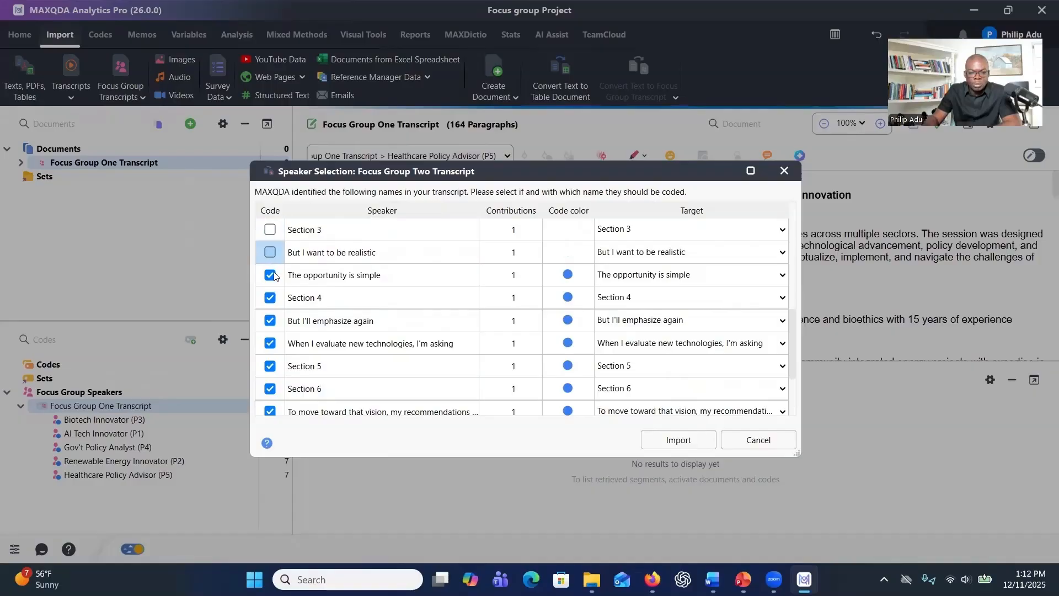
{"action": "left_click", "coordinate": [269, 275]}
{"action": "left_click", "coordinate": [270, 297]}
{"action": "left_click", "coordinate": [270, 320]}
{"action": "left_click", "coordinate": [270, 343]}
Check the complete speaker selection and import Focus Group Two Transcript with only speakers P6 to P10 coded.
{"action": "scroll", "coordinate": [326, 301], "scroll_direction": "up", "scroll_amount": 4}
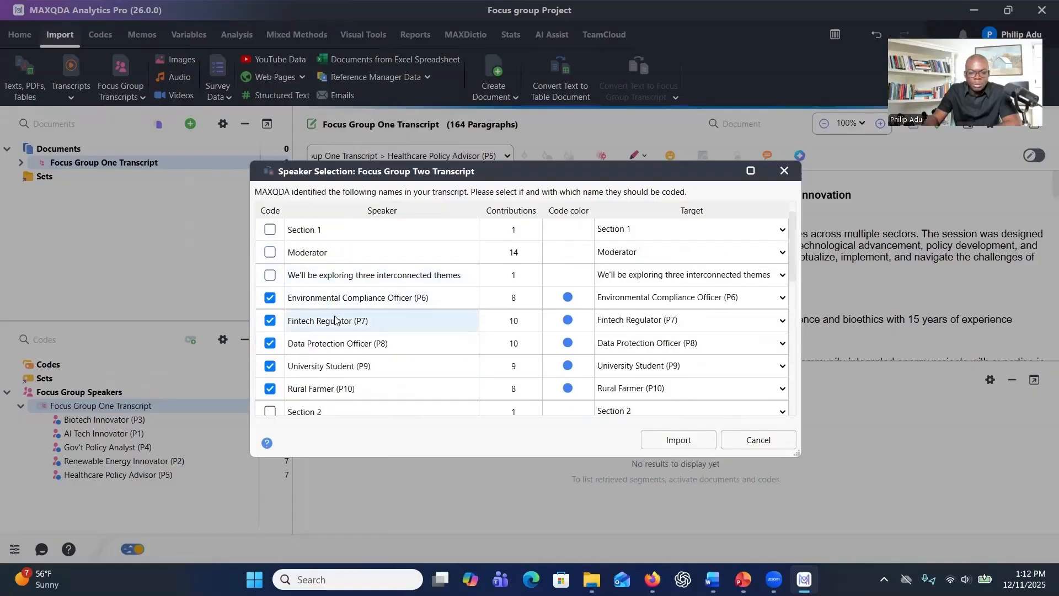
{"action": "scroll", "coordinate": [320, 300], "scroll_direction": "down", "scroll_amount": 1}
{"action": "scroll", "coordinate": [317, 303], "scroll_direction": "up", "scroll_amount": 2}
{"action": "scroll", "coordinate": [305, 289], "scroll_direction": "down", "scroll_amount": 3}
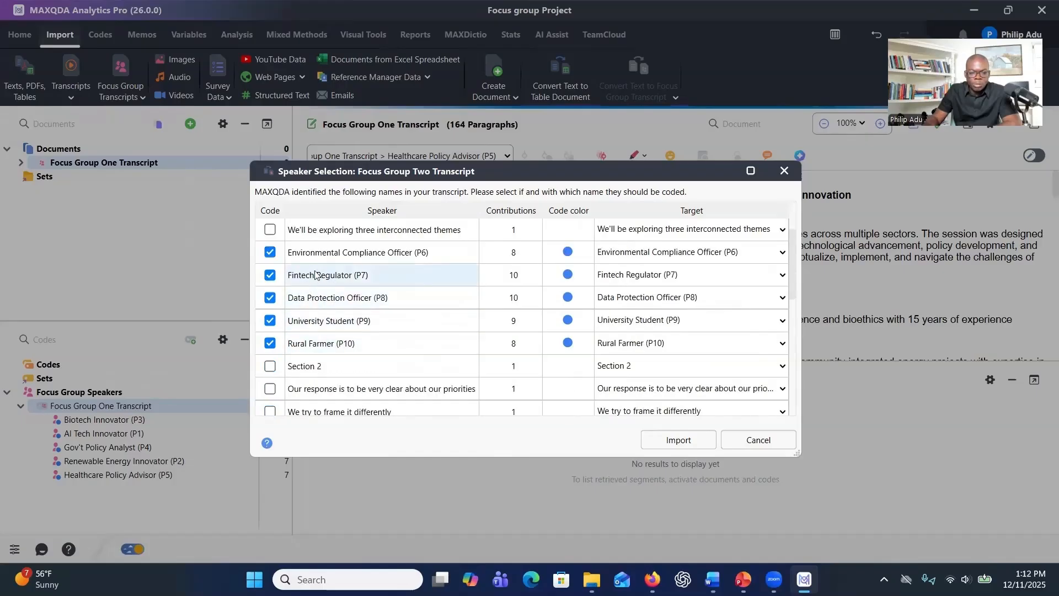
{"action": "left_click", "coordinate": [668, 441]}
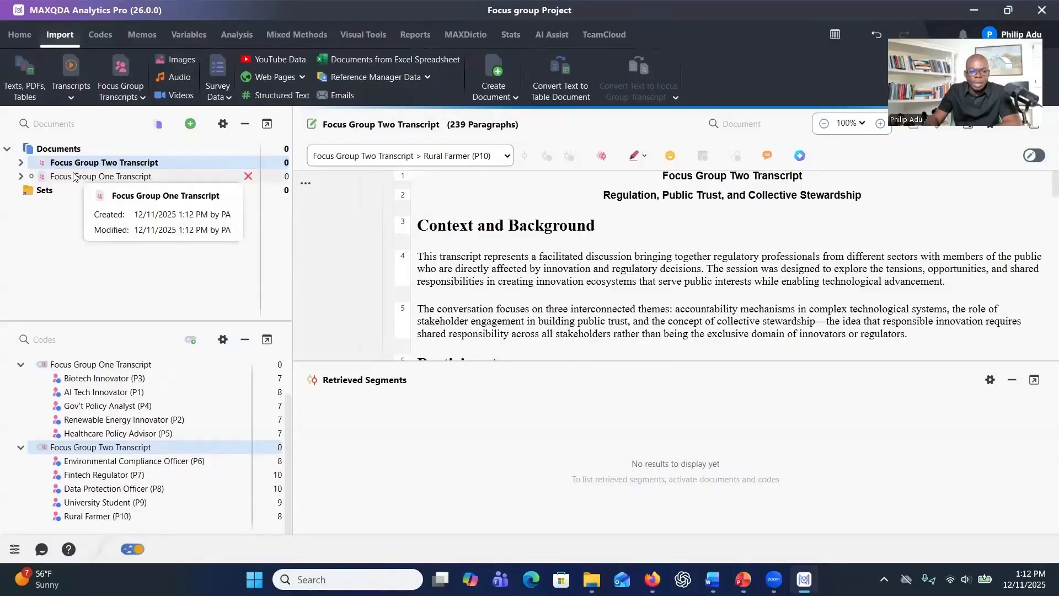
Look through the speakers listed under both imported transcripts, collapse the lists, and open Focus Group One Transcript for reading.
{"action": "left_click", "coordinate": [21, 162]}
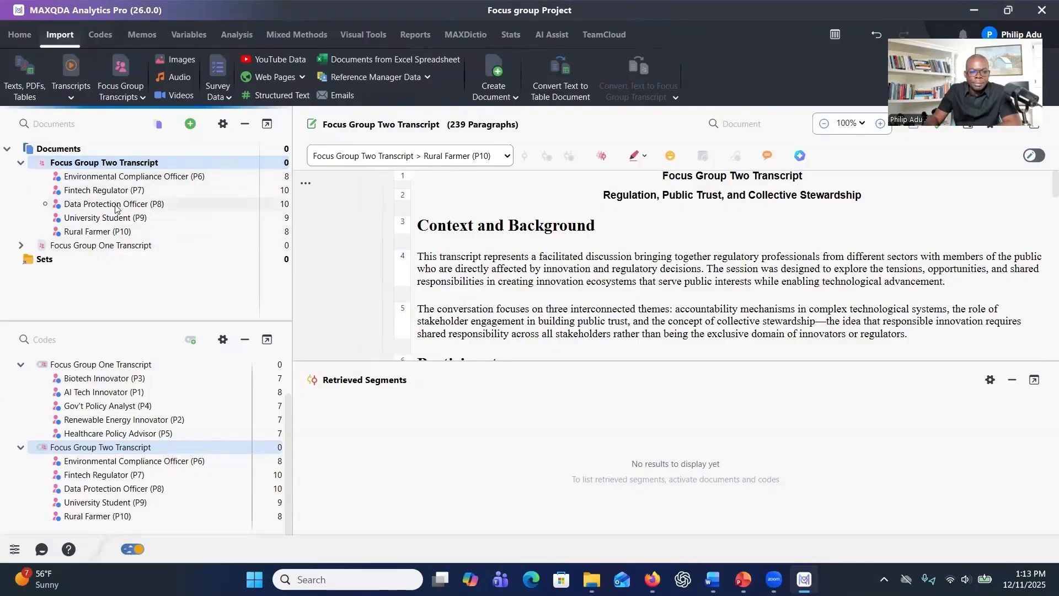
{"action": "left_click", "coordinate": [21, 245]}
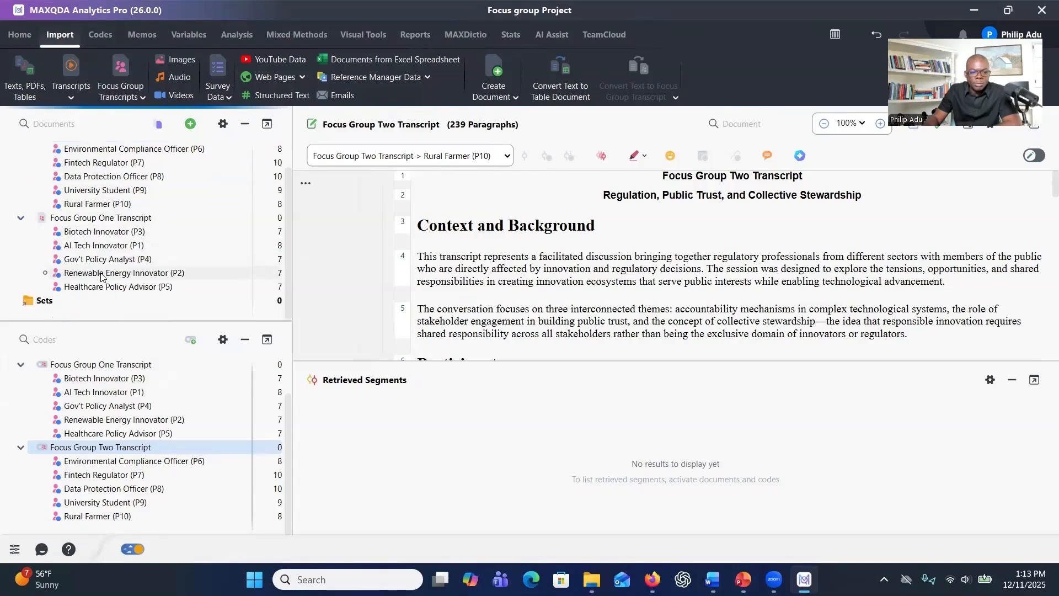
{"action": "scroll", "coordinate": [102, 264], "scroll_direction": "up", "scroll_amount": 1}
{"action": "left_click_drag", "start_coordinate": [92, 243], "coordinate": [81, 182]}
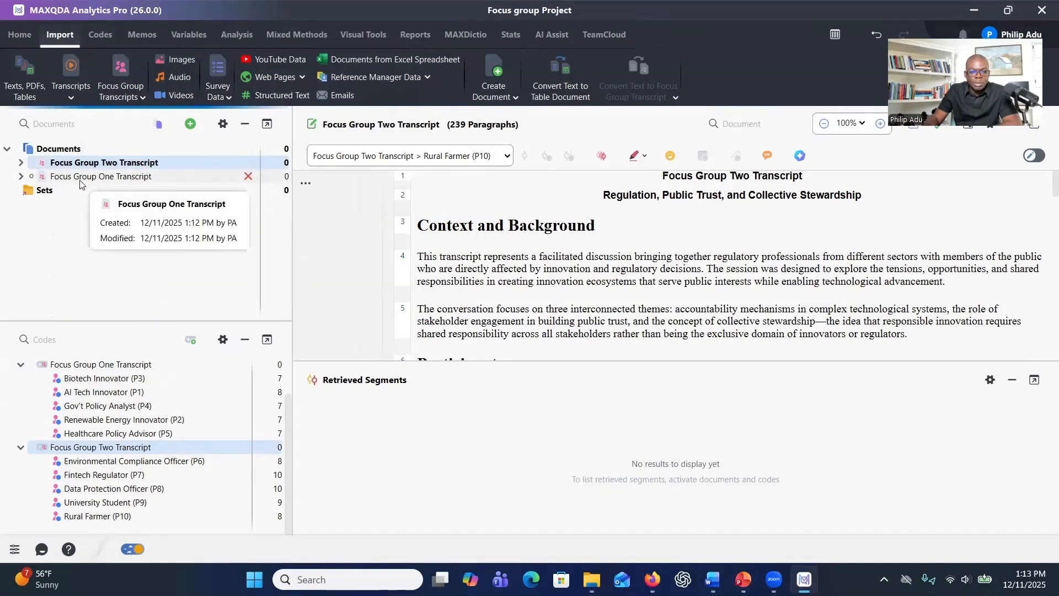
{"action": "double_click", "coordinate": [80, 178]}
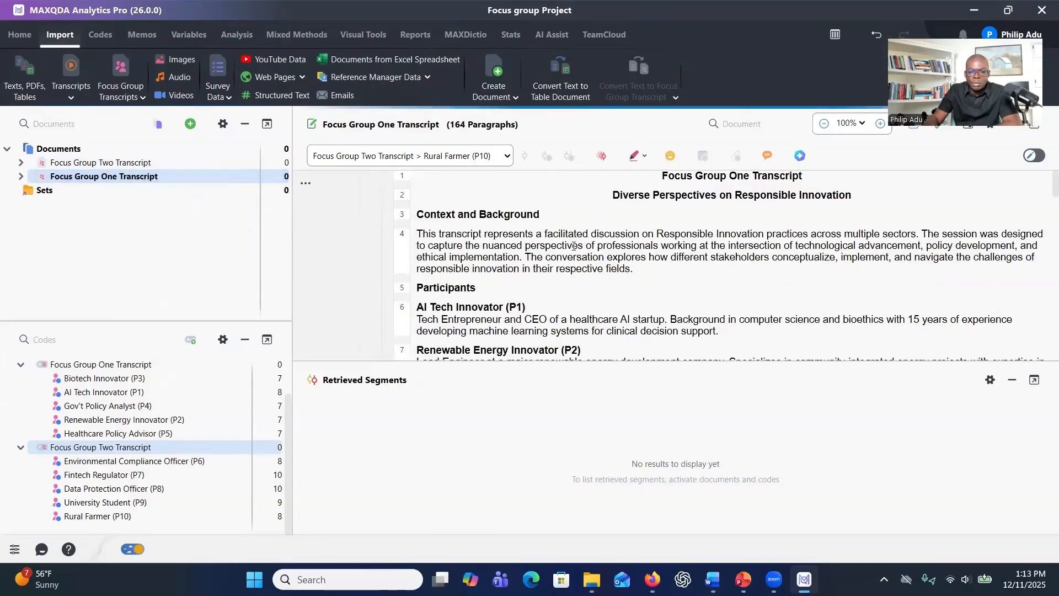
Examine how the passages in Focus Group One Transcript are coded to speakers, from Biotech Innovator (P3) through Renewable Energy Innovator (P2).
{"action": "scroll", "coordinate": [574, 246], "scroll_direction": "down", "scroll_amount": 3}
{"action": "scroll", "coordinate": [573, 246], "scroll_direction": "down", "scroll_amount": 15}
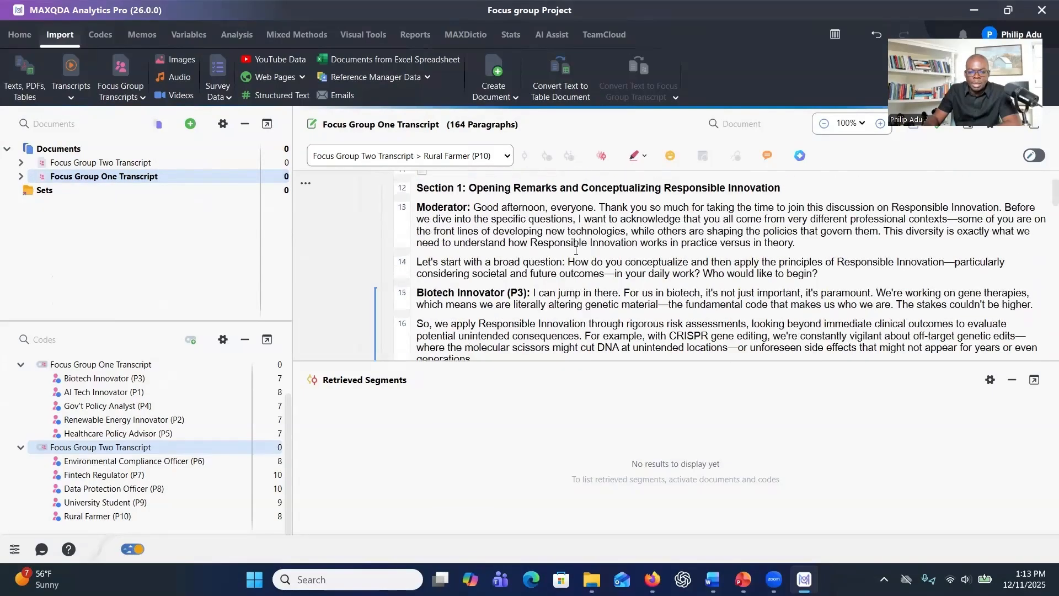
{"action": "scroll", "coordinate": [576, 251], "scroll_direction": "down", "scroll_amount": 9}
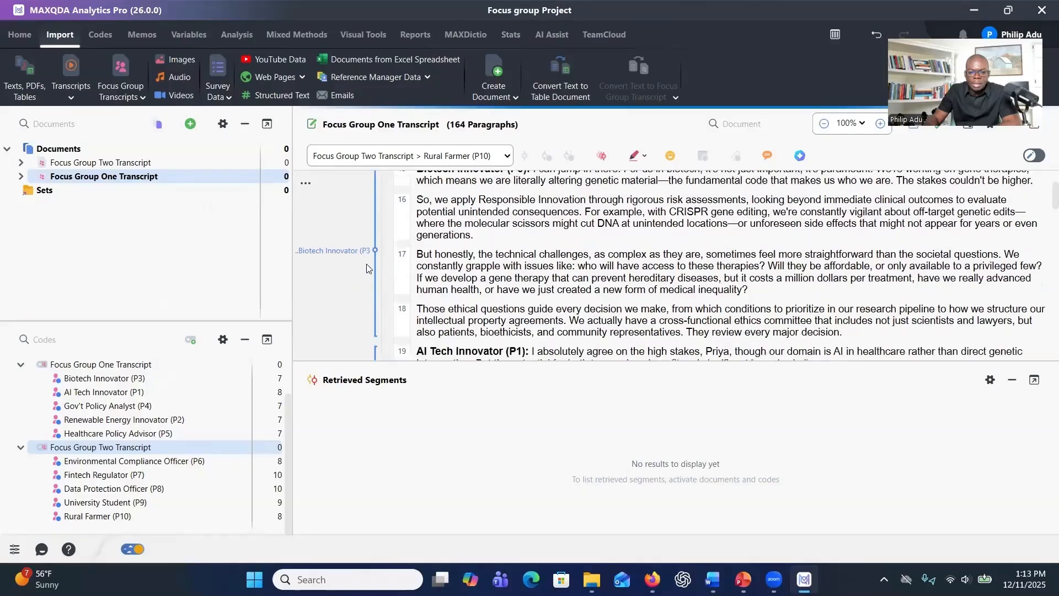
{"action": "scroll", "coordinate": [370, 275], "scroll_direction": "down", "scroll_amount": 15}
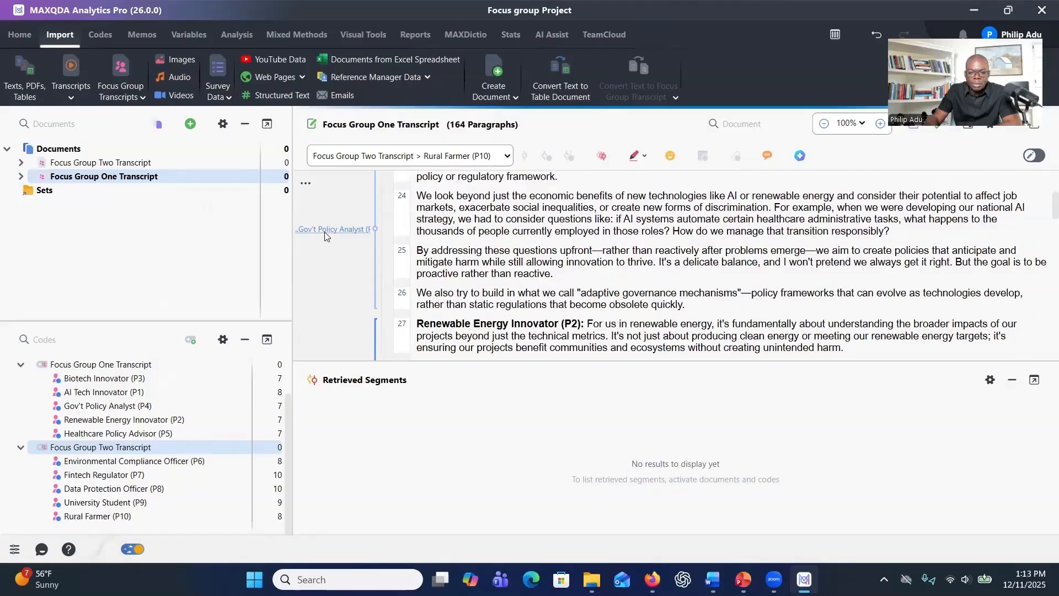
{"action": "mouse_move", "coordinate": [326, 233]}
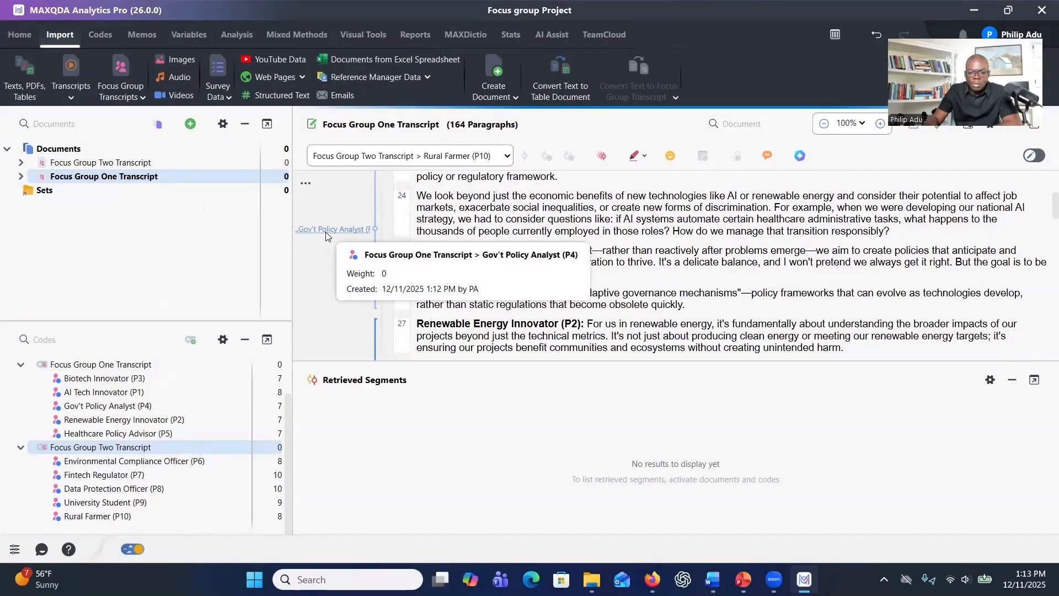
{"action": "scroll", "coordinate": [432, 280], "scroll_direction": "down", "scroll_amount": 3}
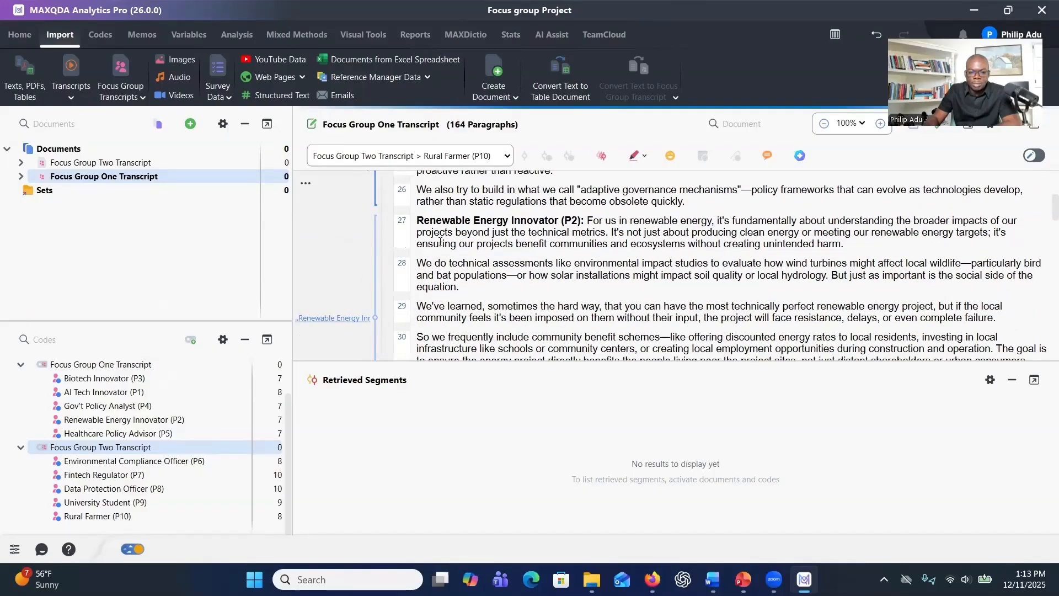
{"action": "scroll", "coordinate": [387, 259], "scroll_direction": "down", "scroll_amount": 2}
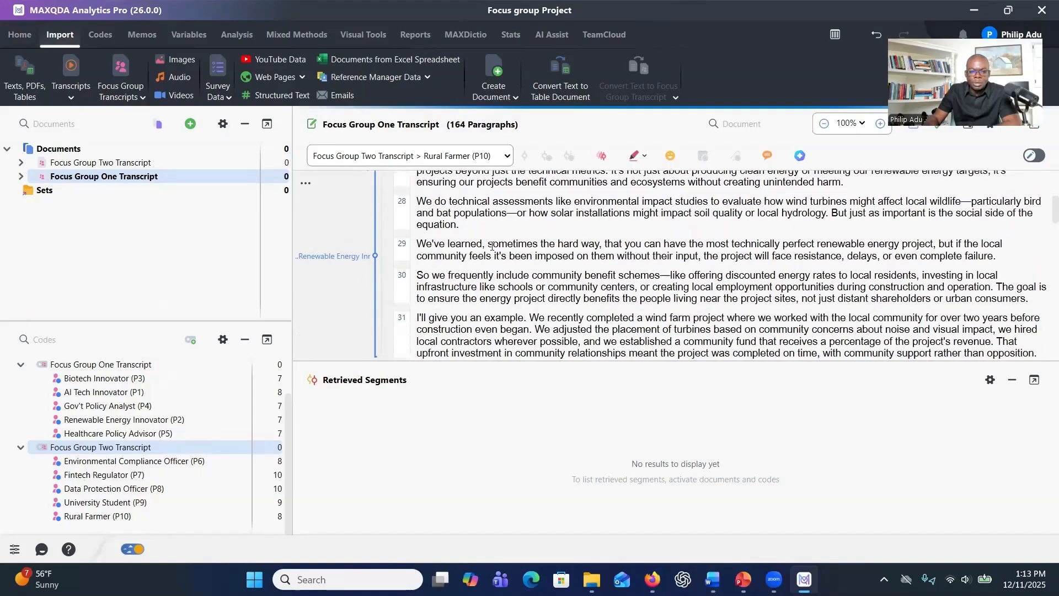
{"action": "scroll", "coordinate": [486, 235], "scroll_direction": "up", "scroll_amount": 6}
{"action": "scroll", "coordinate": [486, 234], "scroll_direction": "up", "scroll_amount": 2}
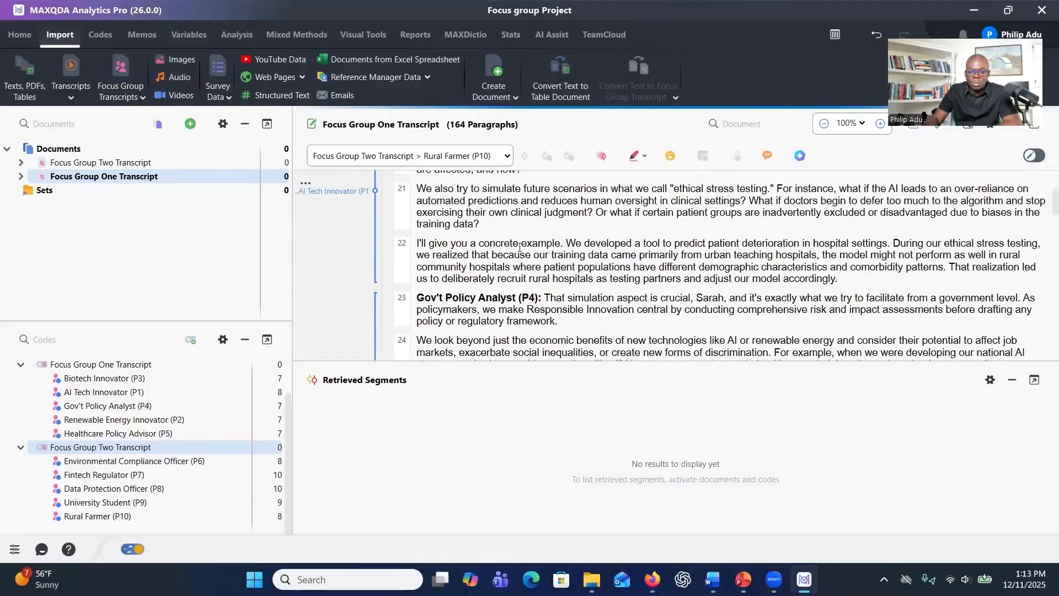
{"action": "scroll", "coordinate": [520, 248], "scroll_direction": "up", "scroll_amount": 3}
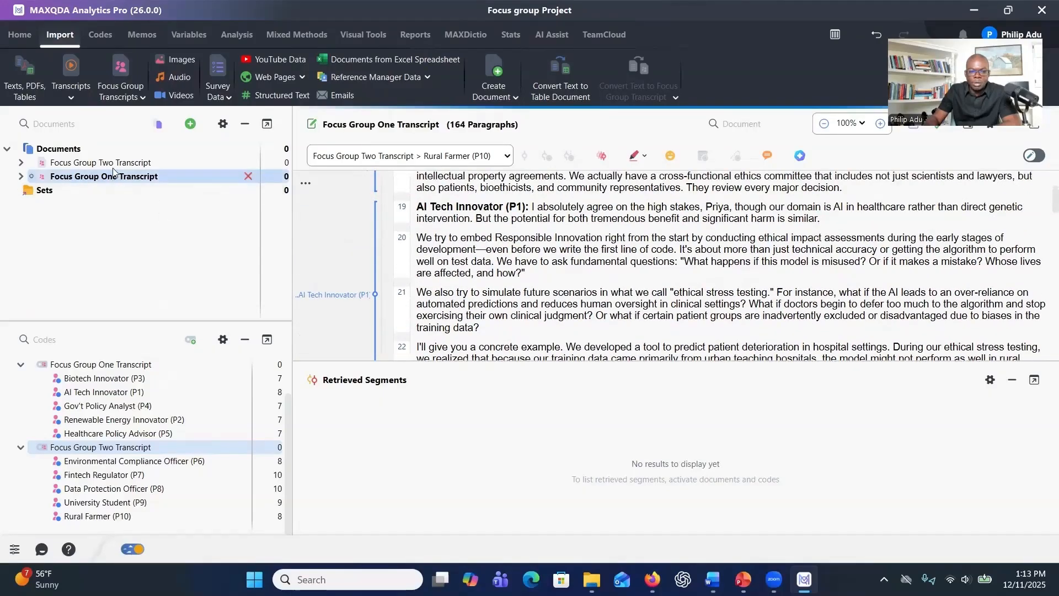
Open Focus Group Two Transcript and check the speaker coding from the participant introductions to the start of Section 2.
{"action": "double_click", "coordinate": [110, 163]}
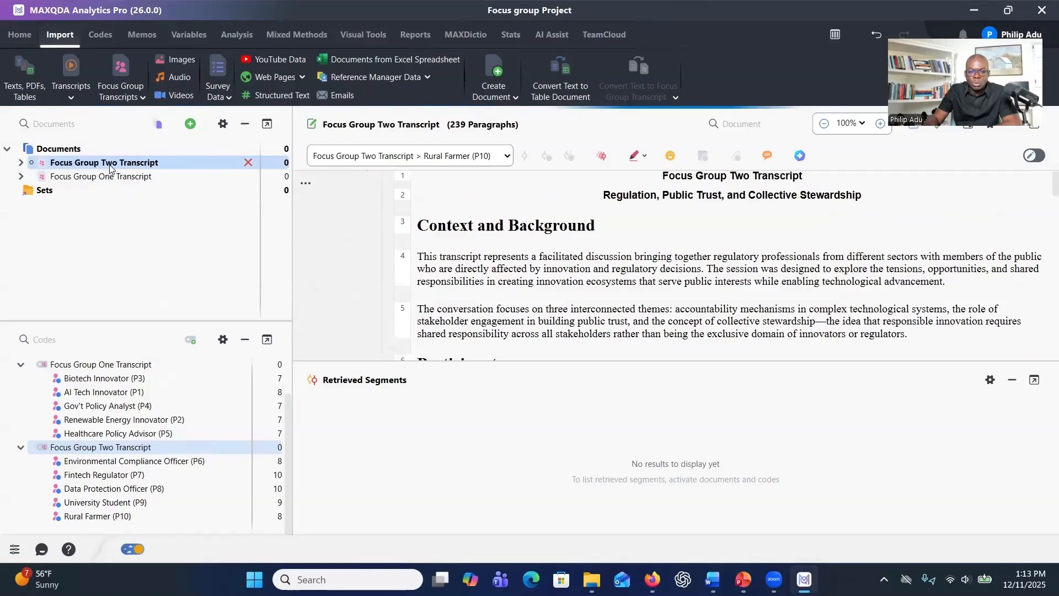
{"action": "scroll", "coordinate": [507, 276], "scroll_direction": "down", "scroll_amount": 5}
{"action": "scroll", "coordinate": [508, 276], "scroll_direction": "down", "scroll_amount": 10}
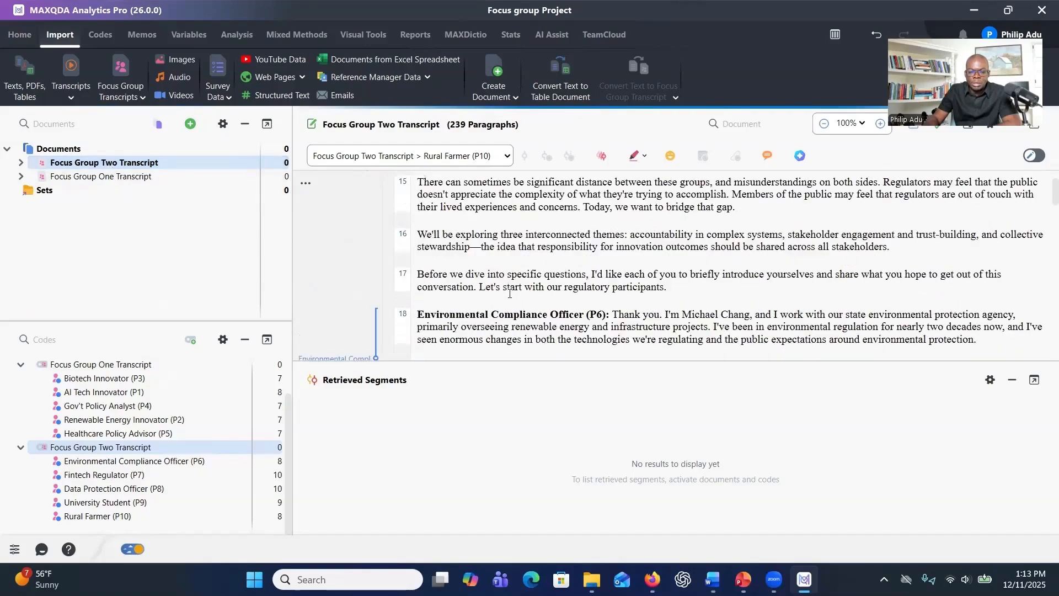
{"action": "scroll", "coordinate": [508, 298], "scroll_direction": "down", "scroll_amount": 8}
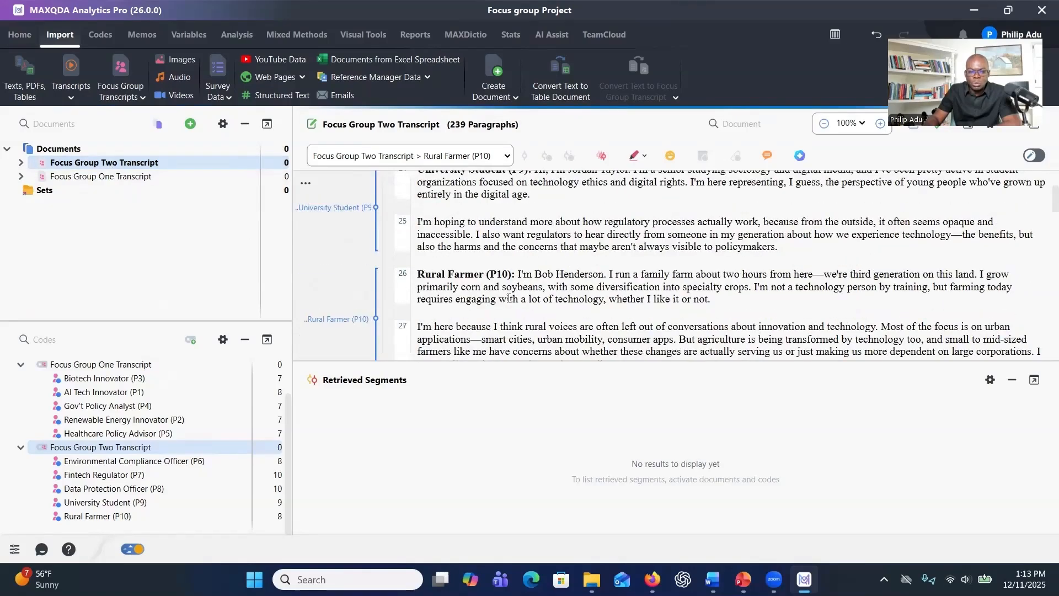
{"action": "scroll", "coordinate": [370, 265], "scroll_direction": "down", "scroll_amount": 1}
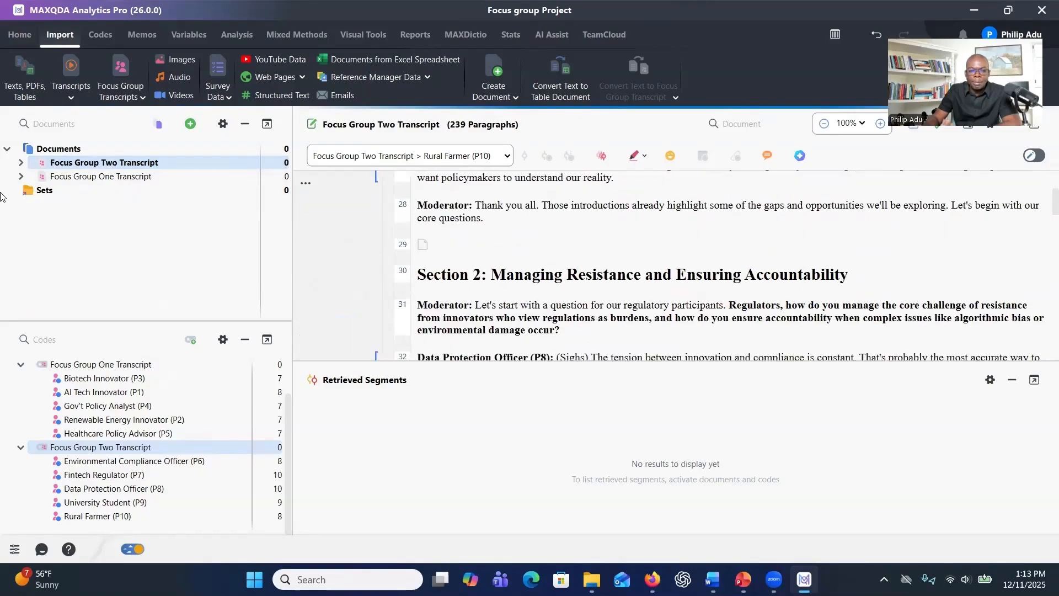
Review the first few coded segments of Environmental Compliance Officer (P6) against the Focus Group Two Transcript text, and close the segment overview.
{"action": "left_click", "coordinate": [20, 163]}
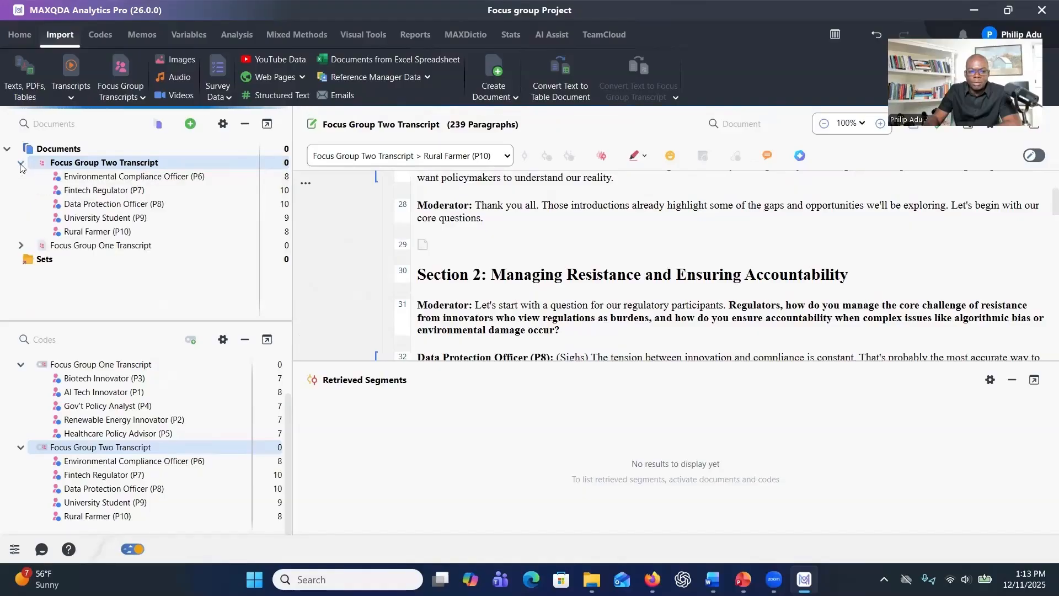
{"action": "double_click", "coordinate": [101, 182]}
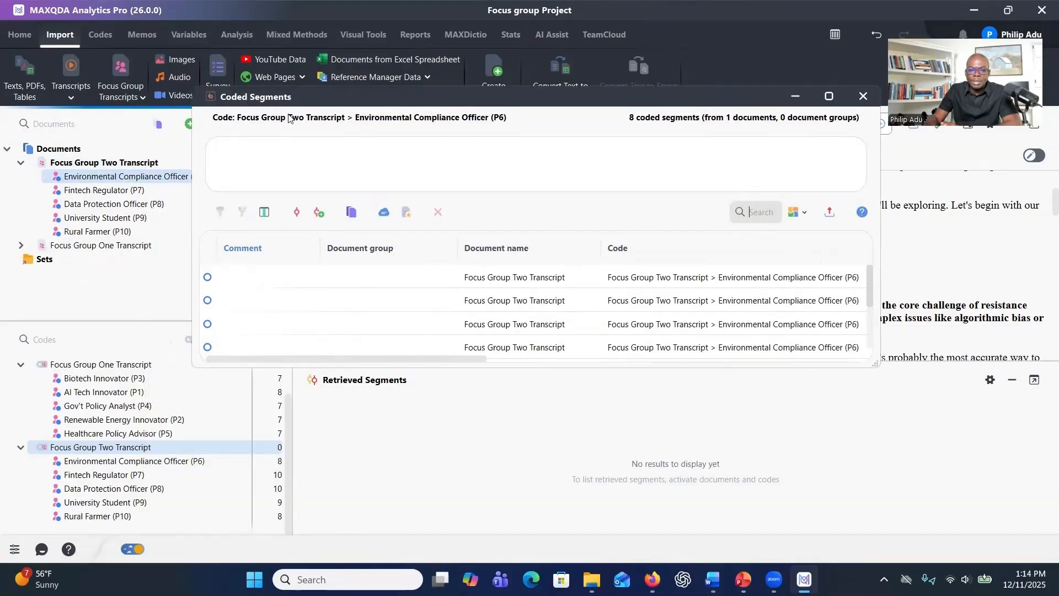
{"action": "left_click", "coordinate": [478, 281]}
{"action": "left_click", "coordinate": [487, 308]}
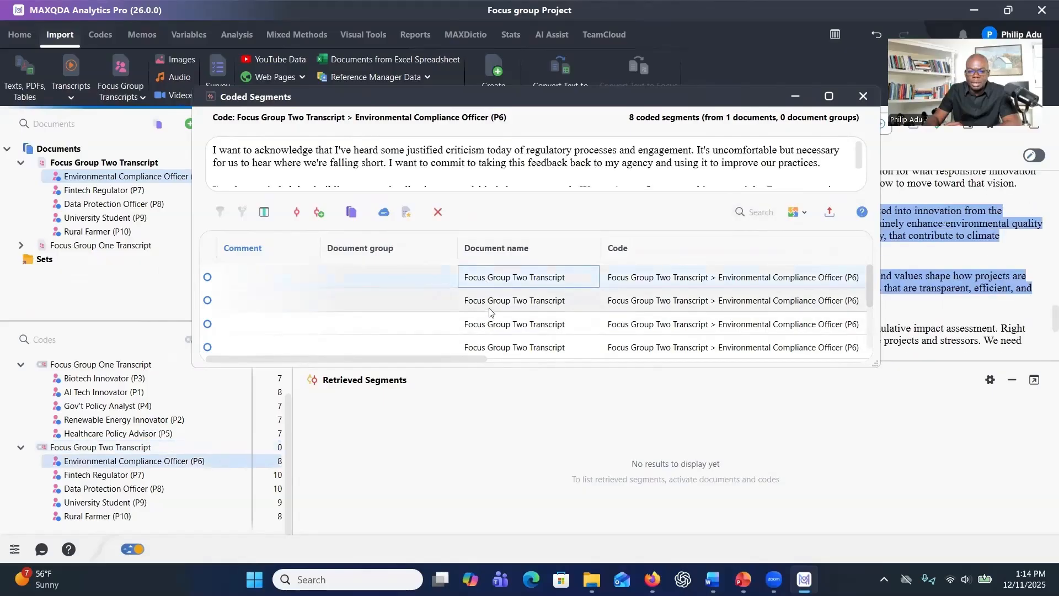
{"action": "left_click", "coordinate": [488, 328]}
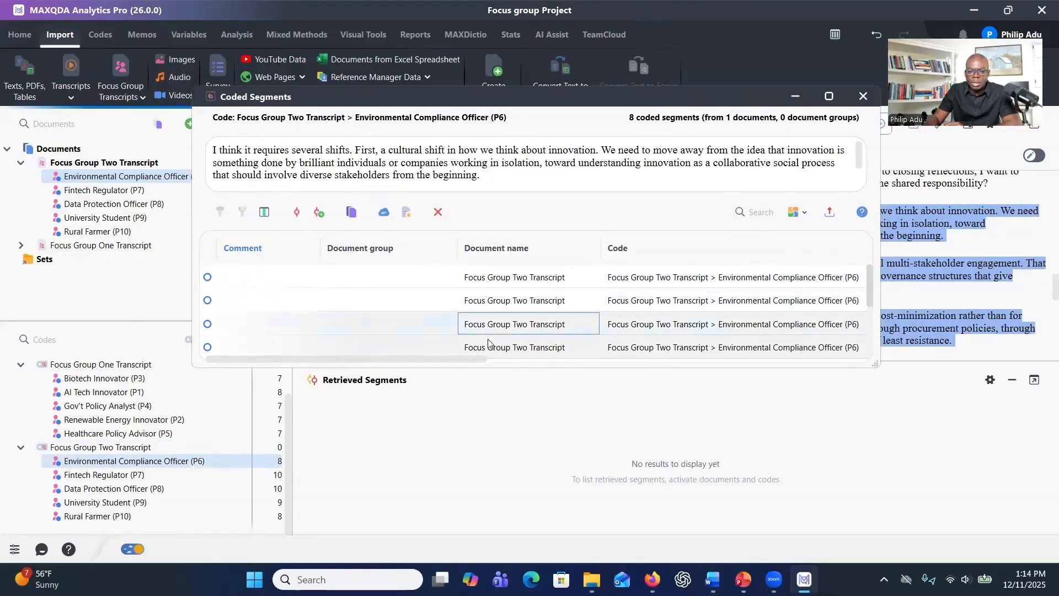
{"action": "left_click", "coordinate": [486, 347]}
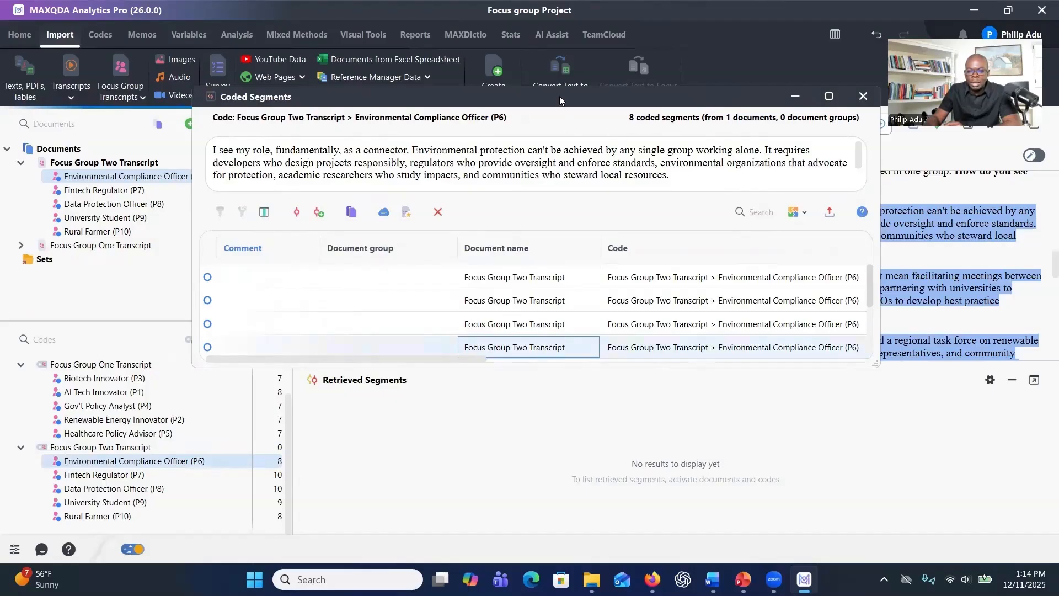
{"action": "left_click_drag", "start_coordinate": [559, 96], "coordinate": [493, 296]}
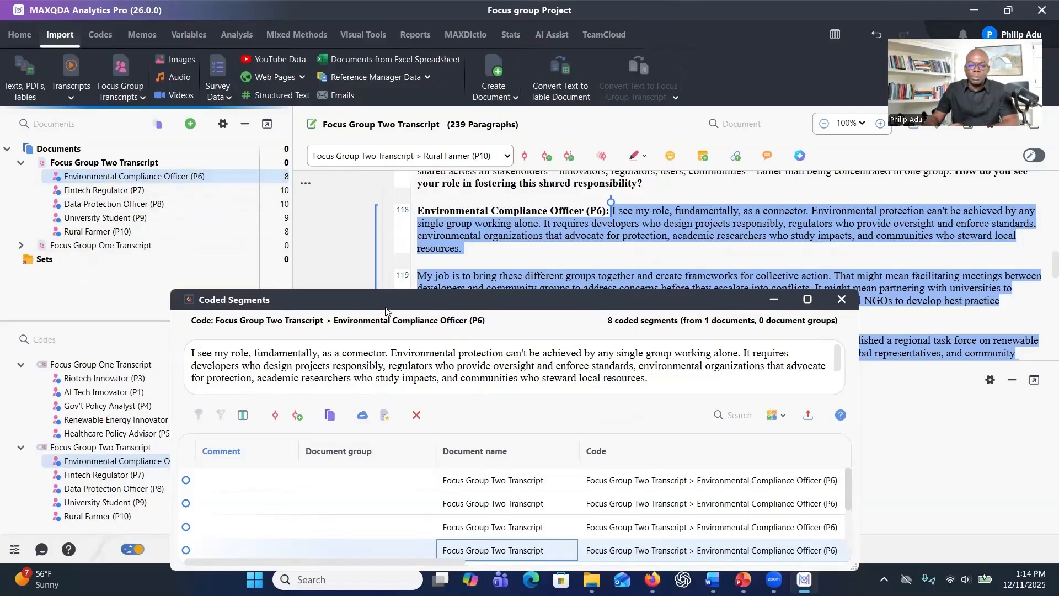
{"action": "left_click_drag", "start_coordinate": [386, 310], "coordinate": [359, 217]}
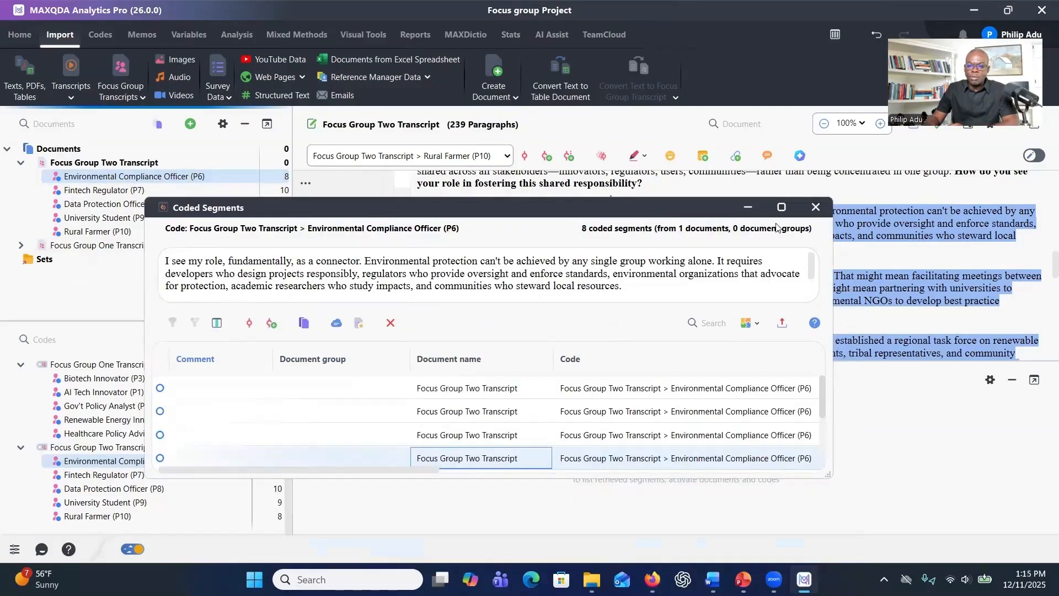
{"action": "left_click", "coordinate": [816, 207]}
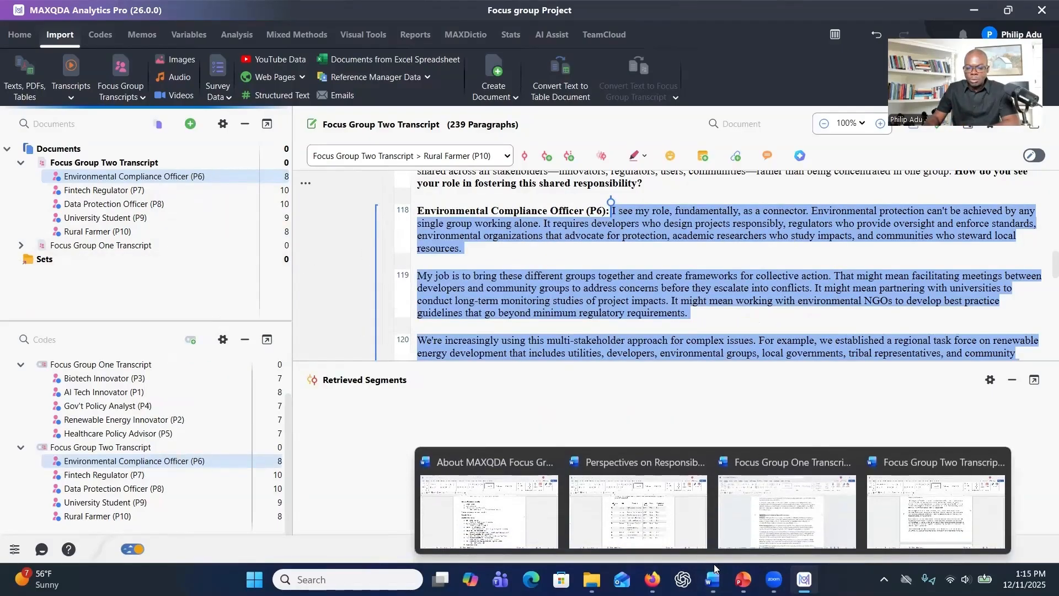
Switch to the Introduction to MAXQDA_Focus Group presentation in PowerPoint and select slide 3, "Steps to Prepare Data for Analysis".
{"action": "left_click", "coordinate": [743, 579]}
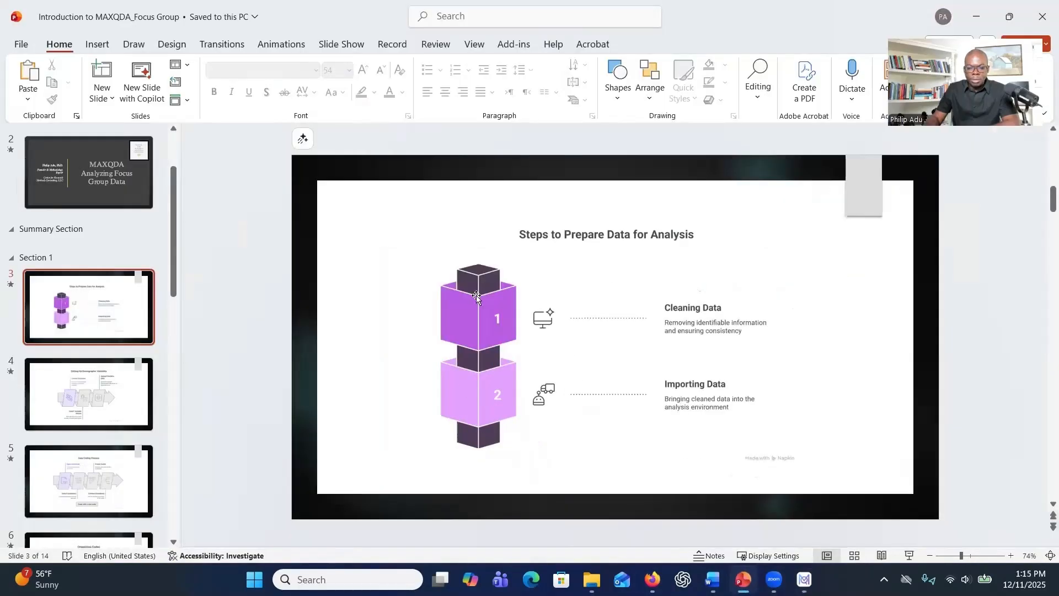
{"action": "left_click", "coordinate": [105, 303]}
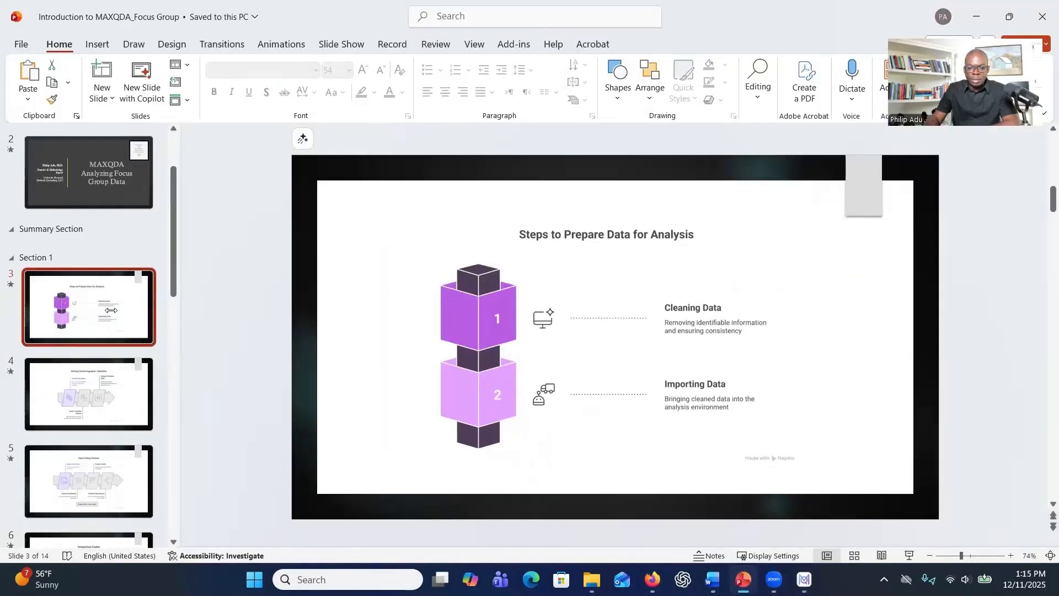